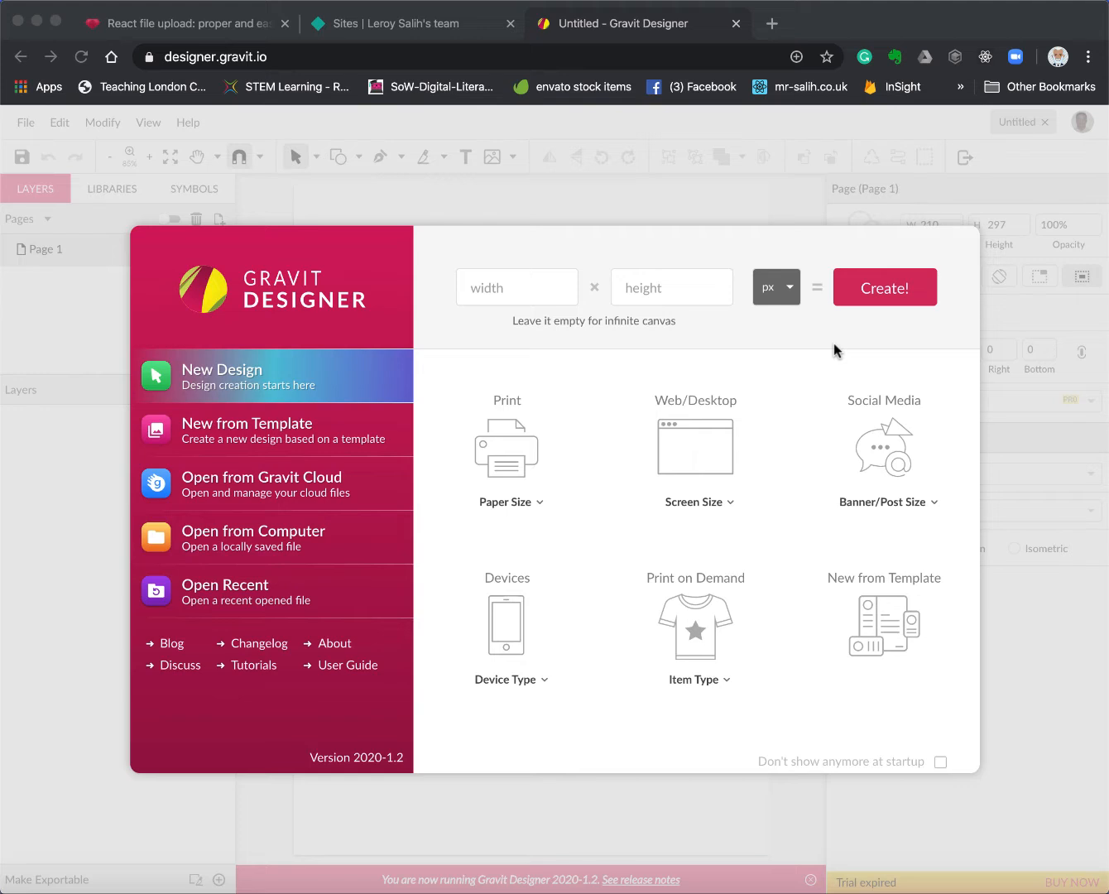
# - Create a new print design with the A4 (210x297 mm) paper size
pyautogui.click(512, 453)
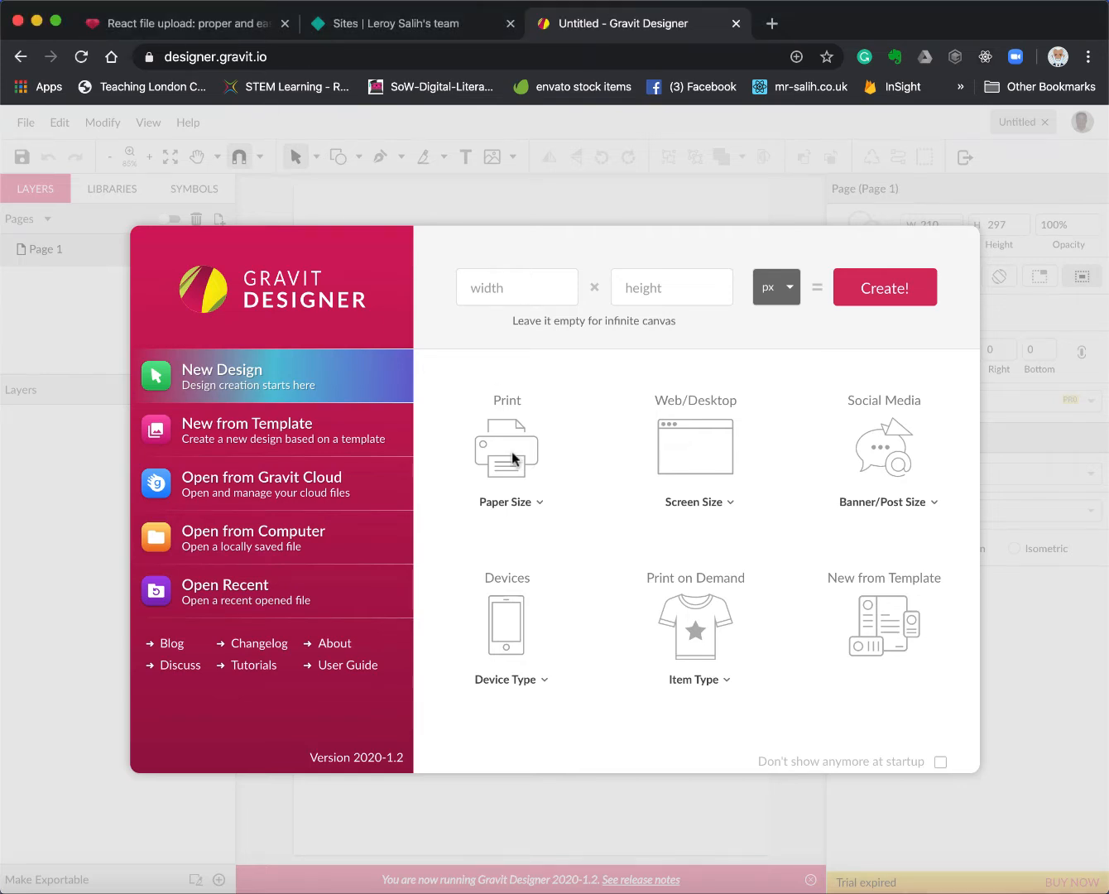
pyautogui.click(532, 497)
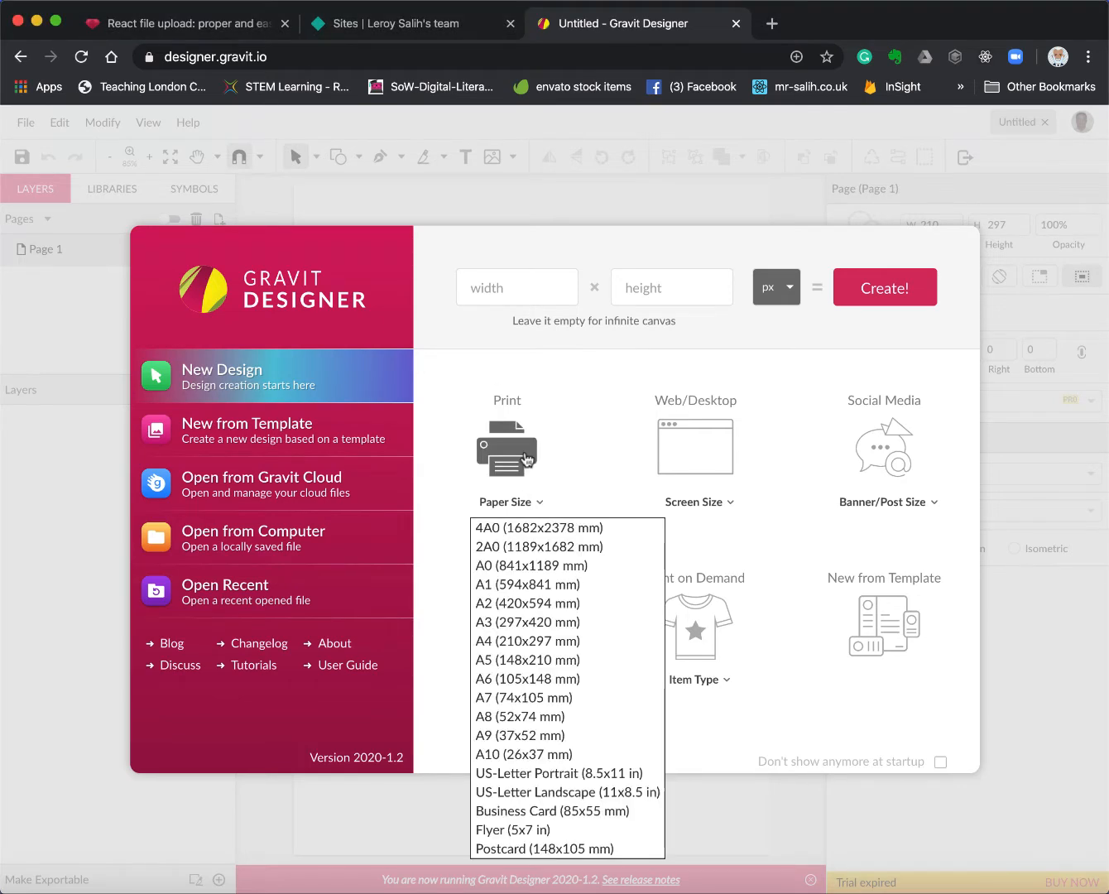
pyautogui.click(570, 642)
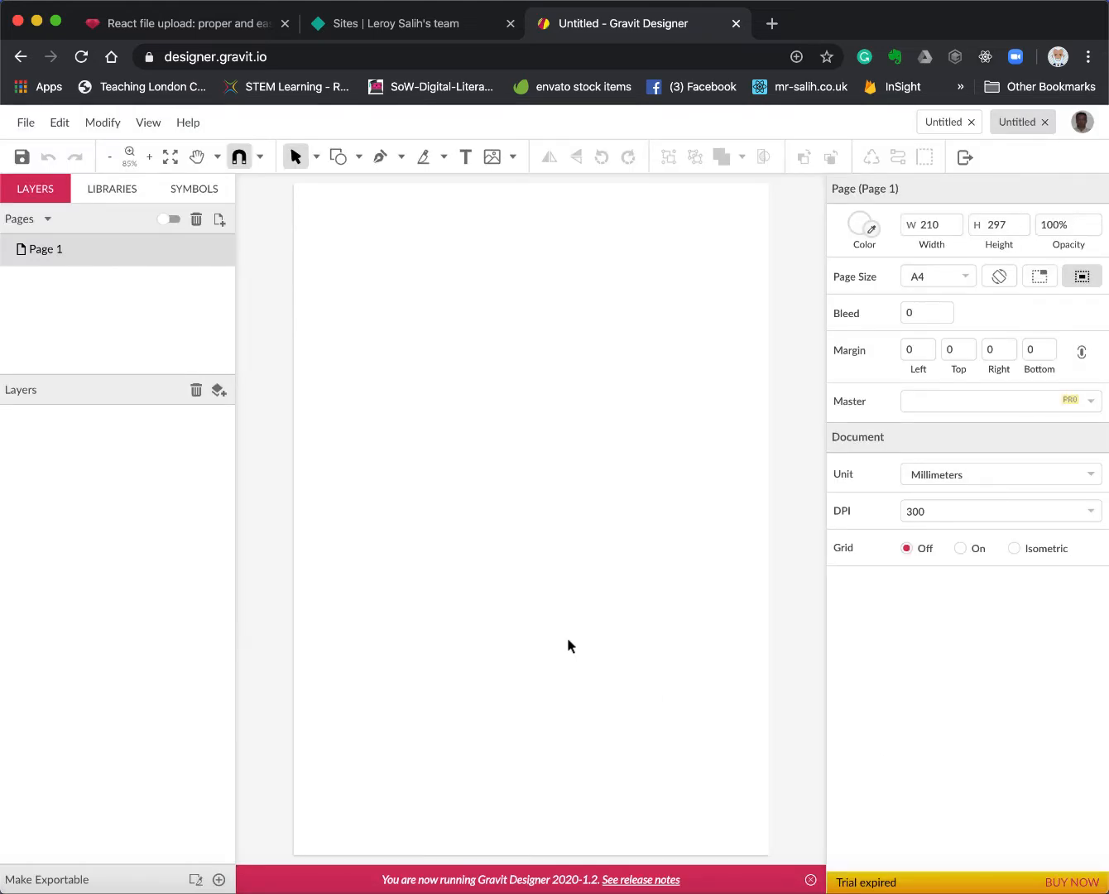
# - Draw a rectangle about 34 mm wide and 29 mm high in the upper-left part of the page
pyautogui.click(341, 157)
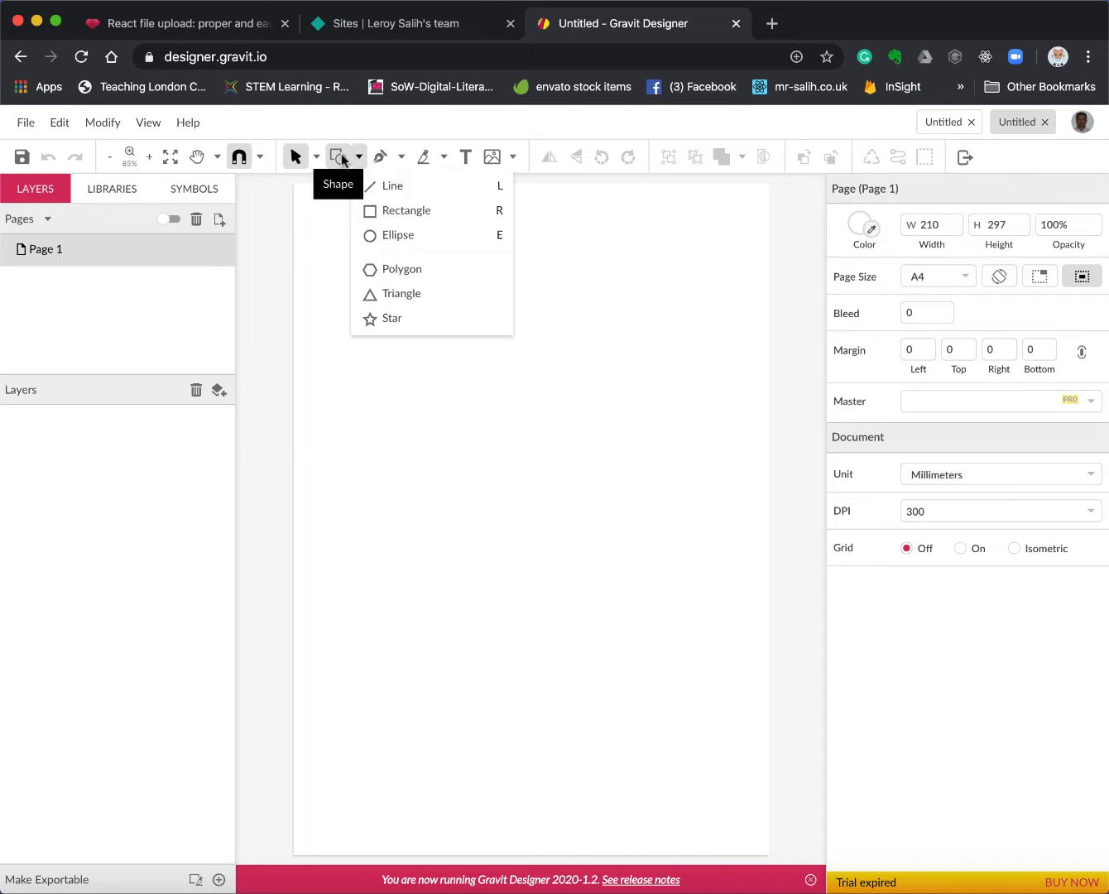
pyautogui.moveTo(346, 354); pyautogui.dragTo(454, 448)
pyautogui.click(339, 157)
pyautogui.click(369, 209)
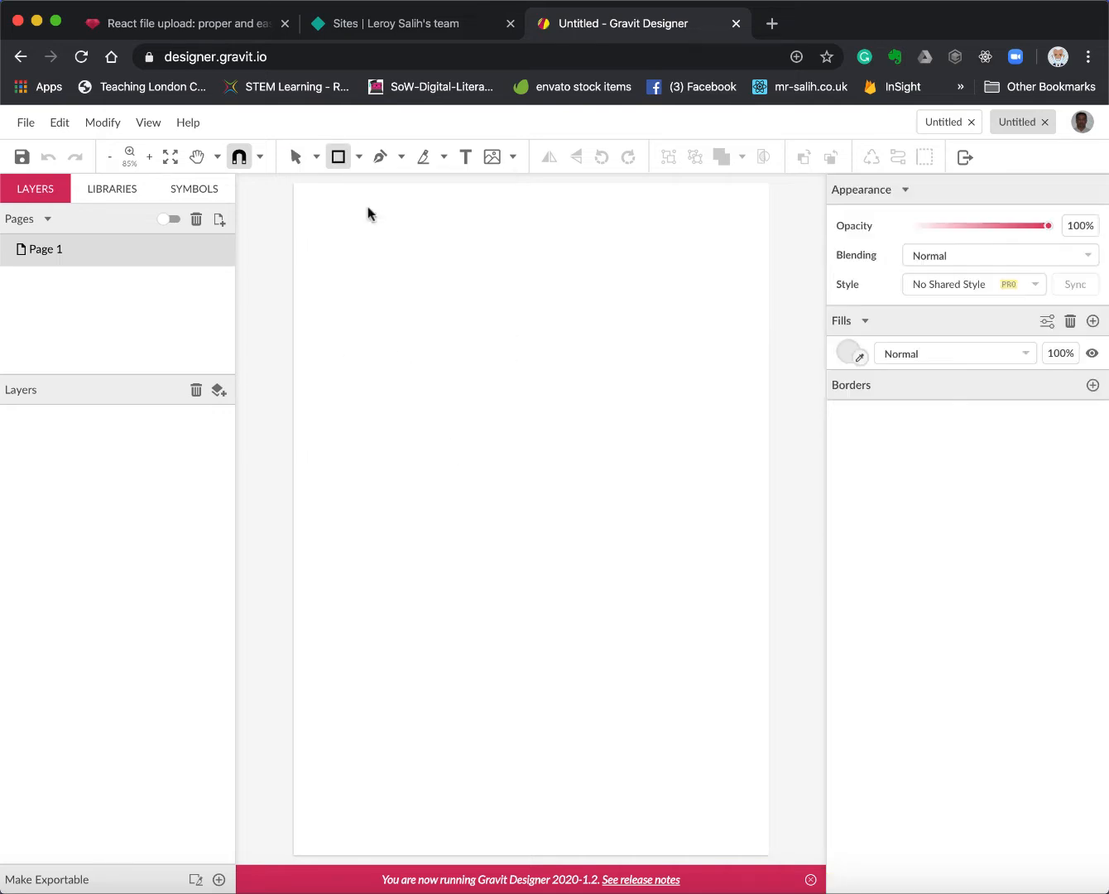
pyautogui.moveTo(371, 278); pyautogui.dragTo(446, 342)
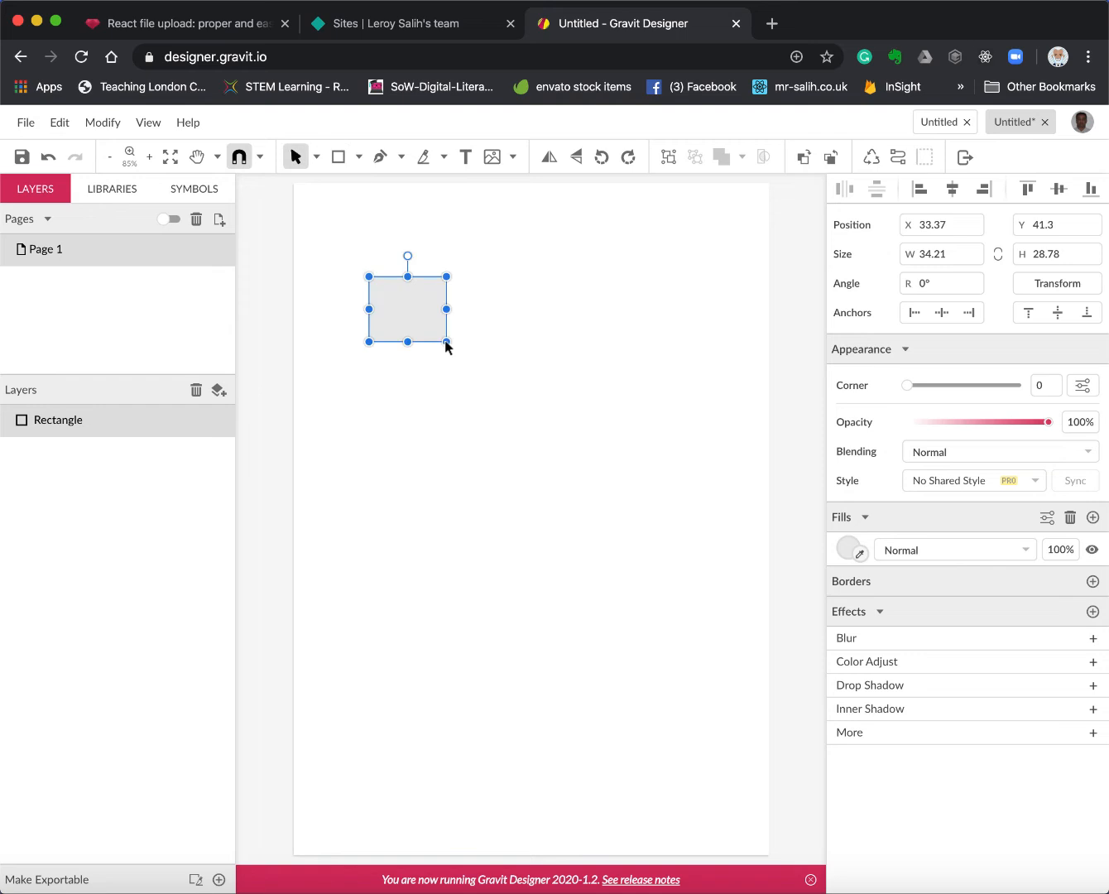
# - Fill the rectangle with bright red (#F41313)
pyautogui.click(849, 547)
pyautogui.click(1056, 603)
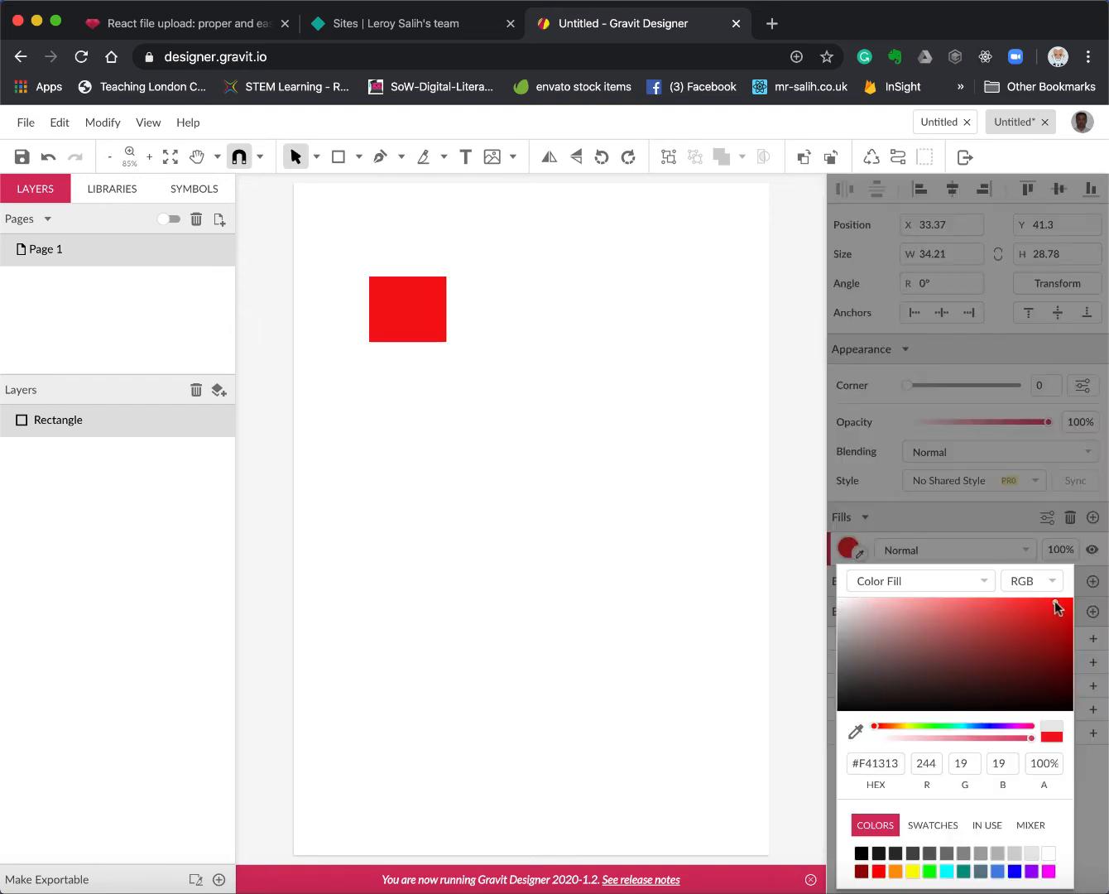
pyautogui.click(720, 538)
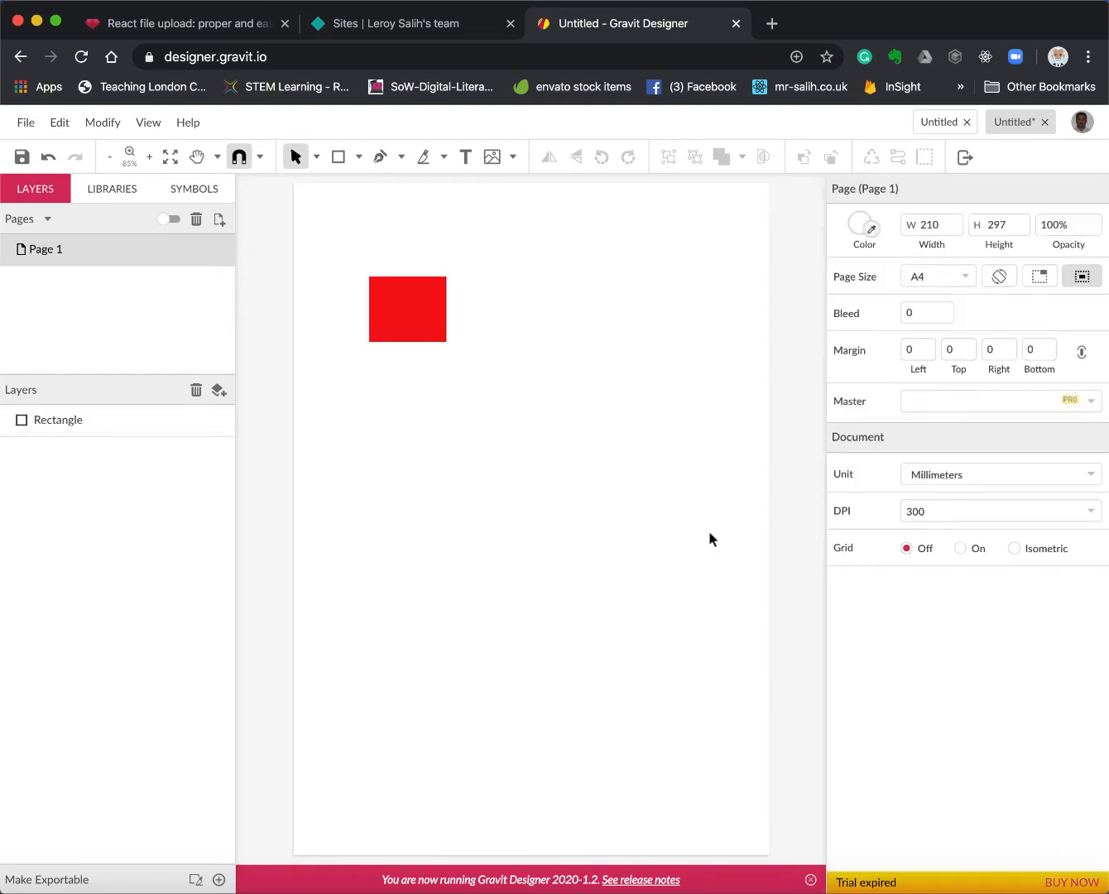
# - Add a 1 pt black border to the red rectangle
pyautogui.click(413, 329)
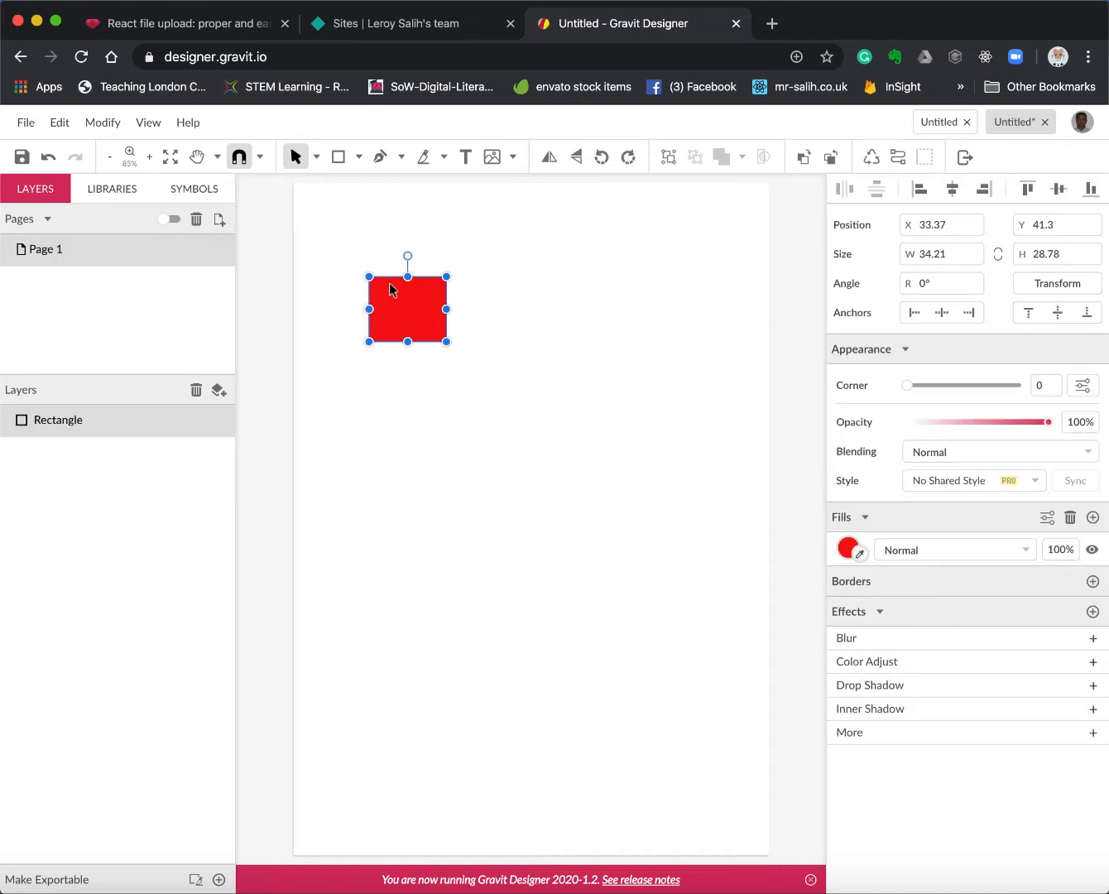
pyautogui.click(1093, 581)
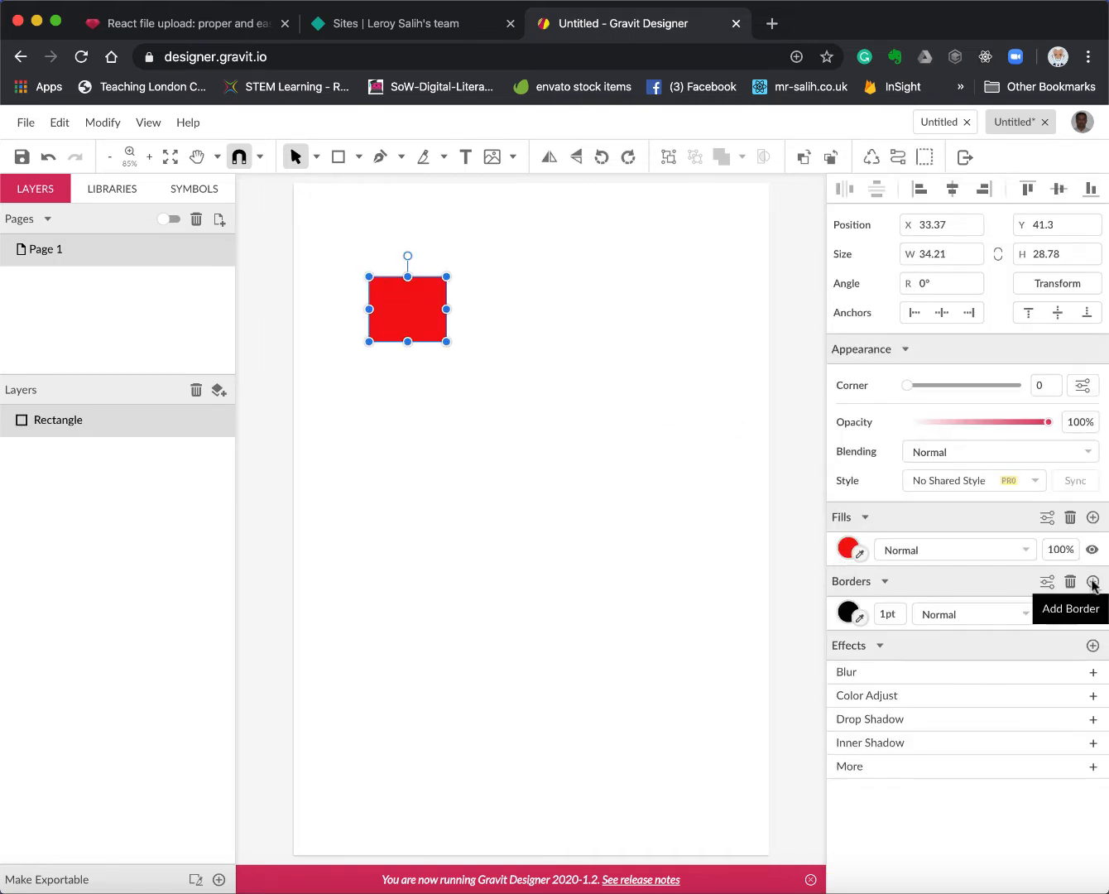
pyautogui.click(726, 586)
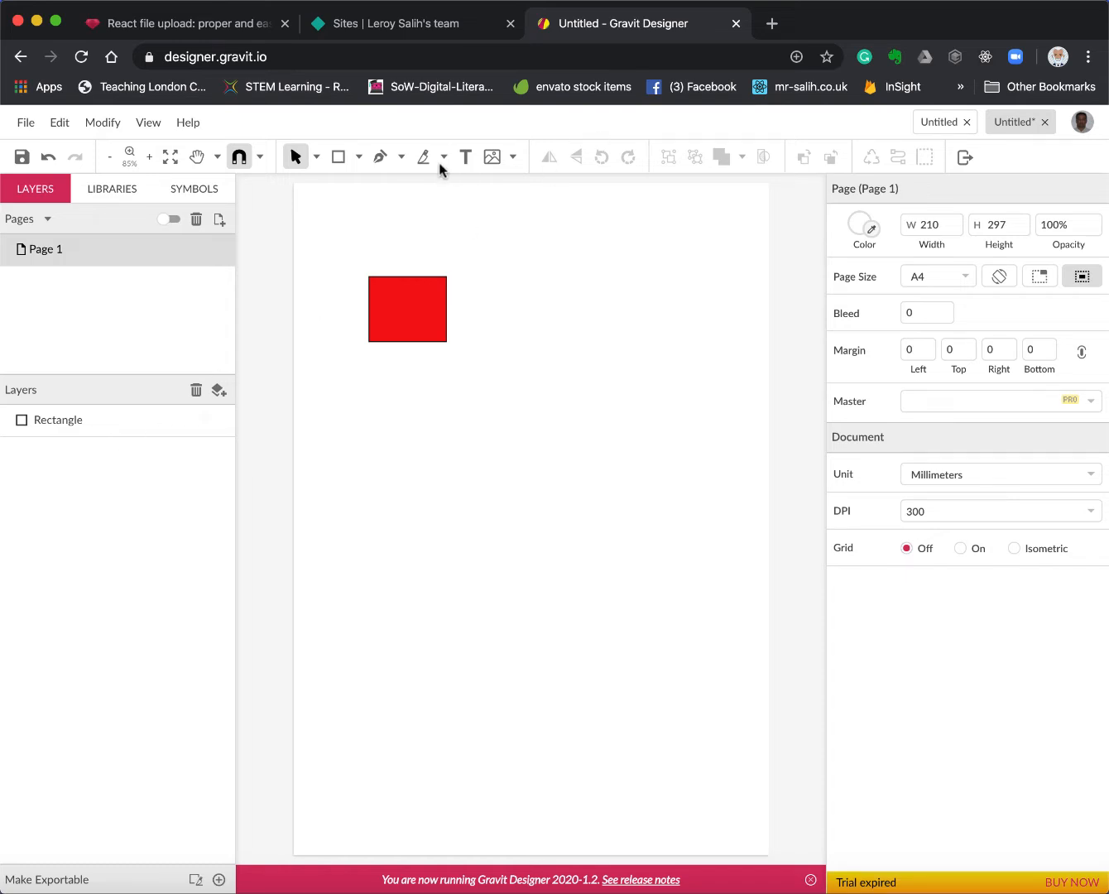
# - Add a text object beside the red rectangle reading "This is my cover page...."
pyautogui.click(465, 157)
pyautogui.click(493, 266)
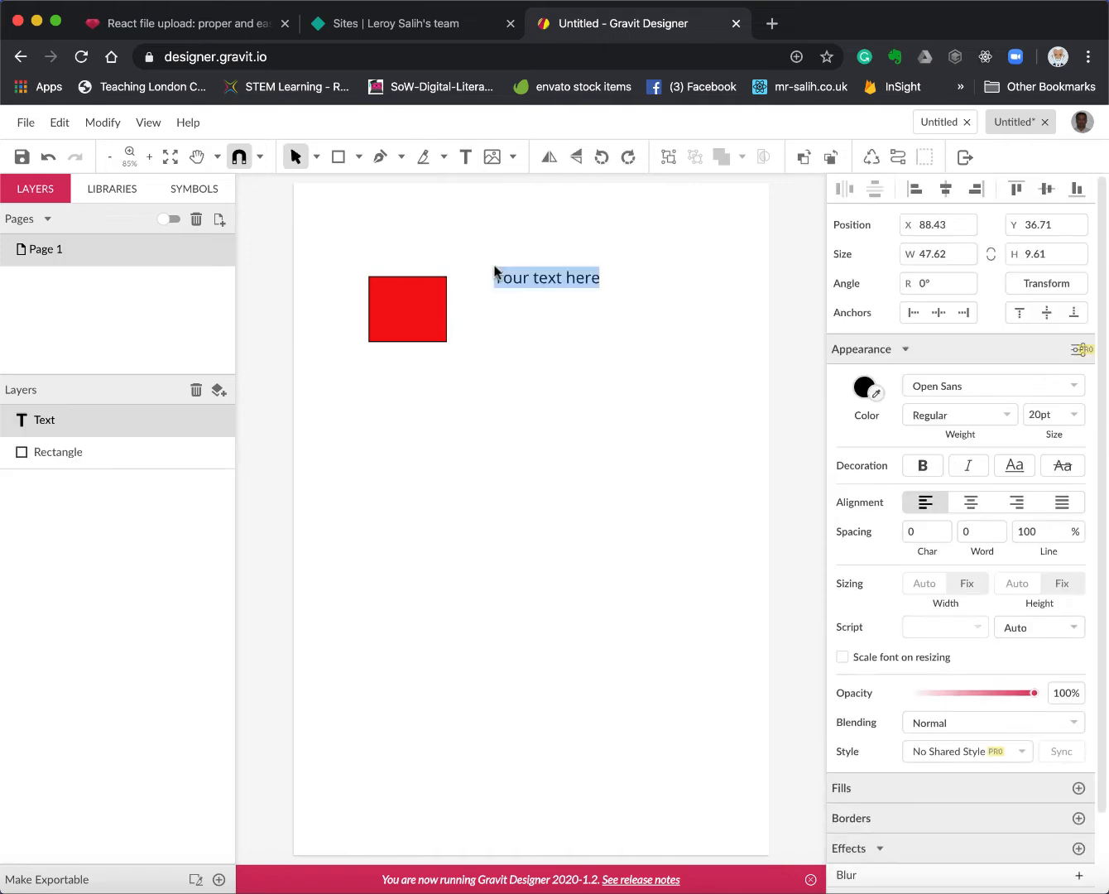
pyautogui.click(542, 282)
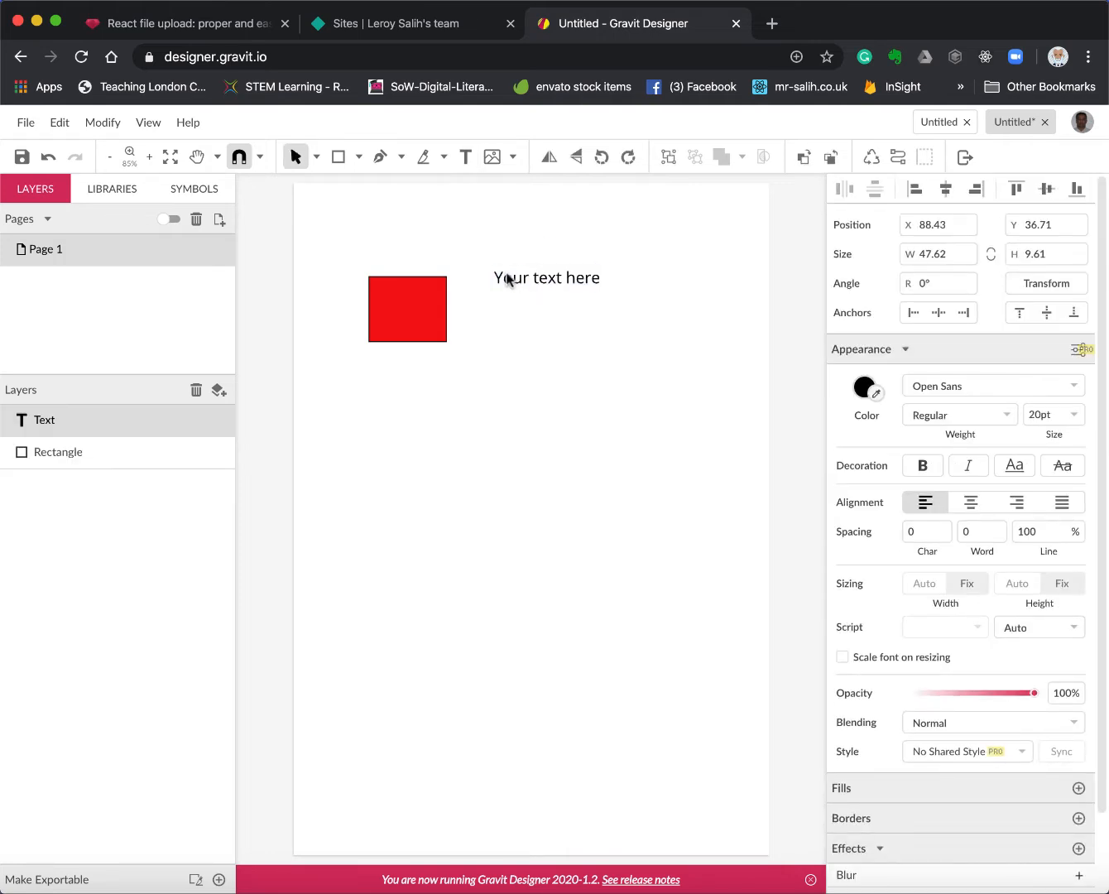
pyautogui.moveTo(496, 277); pyautogui.dragTo(602, 288)
pyautogui.write('This')
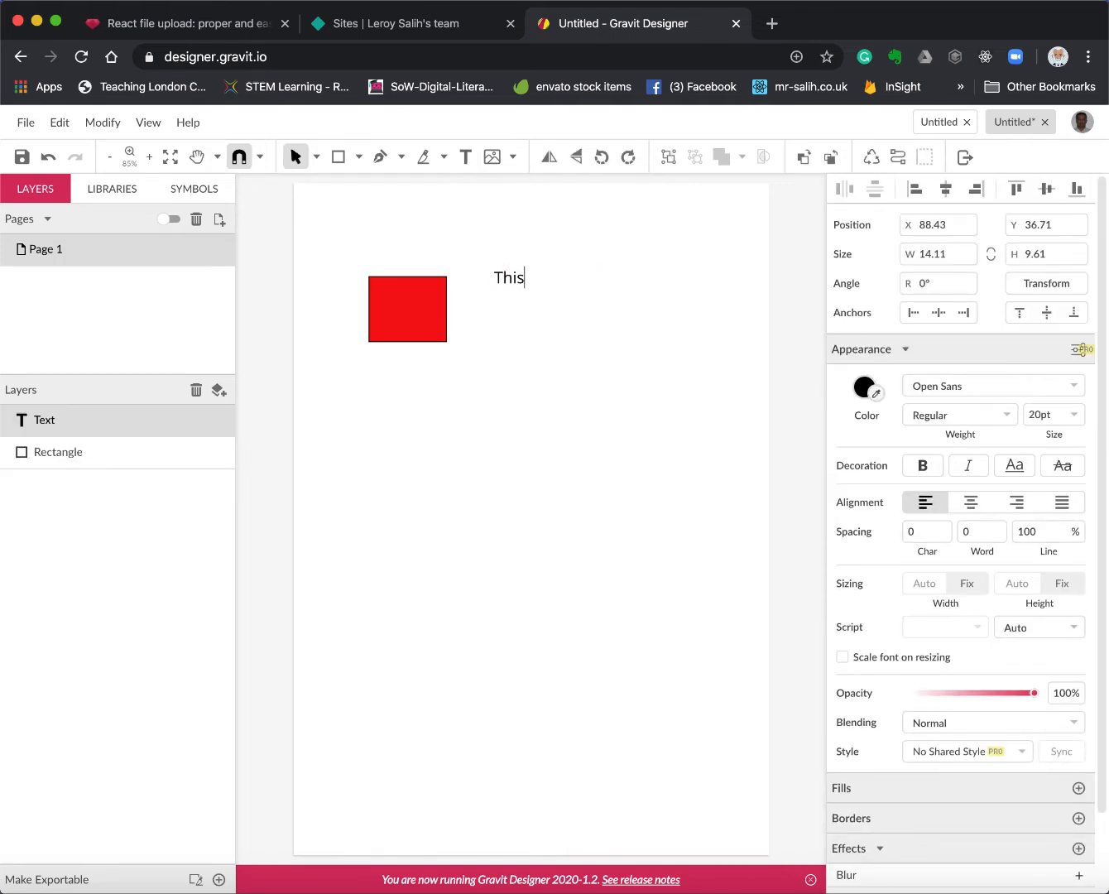
pyautogui.write(' is my cover page.')
pyautogui.write('..')
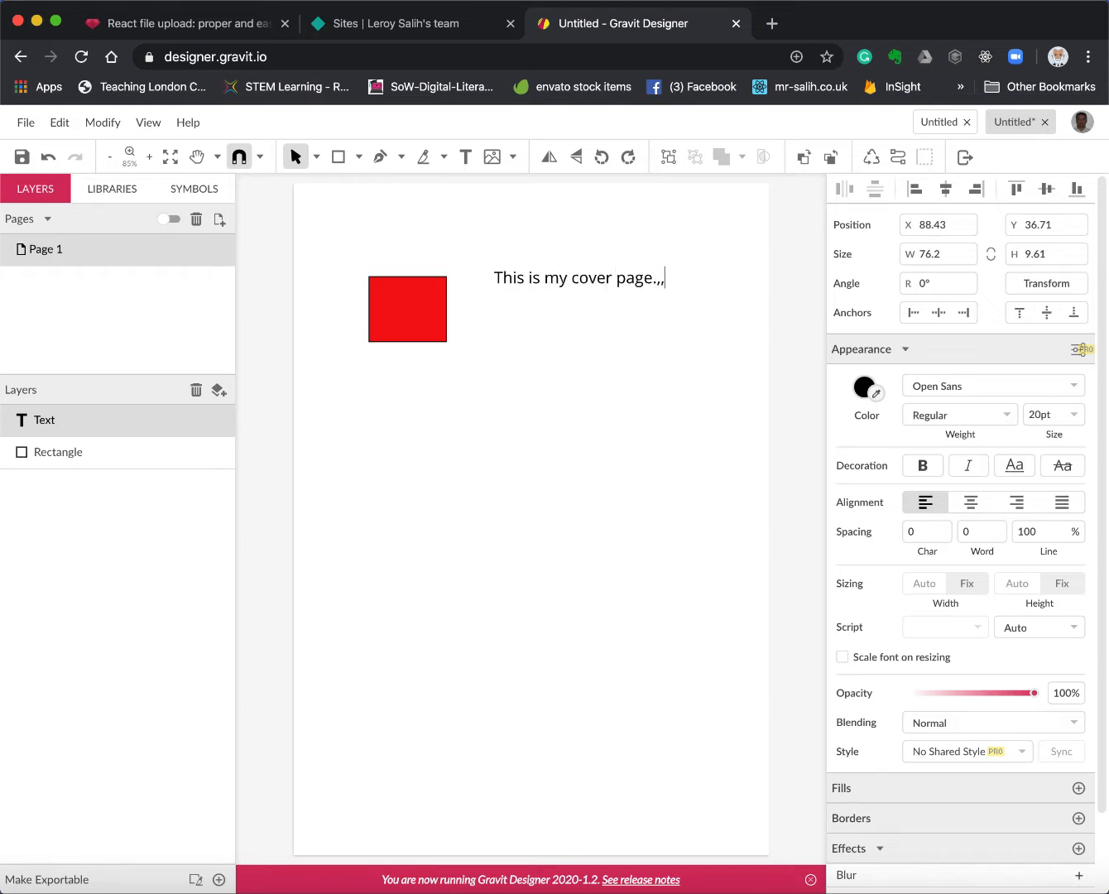
pyautogui.press('BackSpace')
pyautogui.press('BackSpace')
pyautogui.press('BackSpace')
pyautogui.write('....')
pyautogui.press('Escape')
pyautogui.click(579, 351)
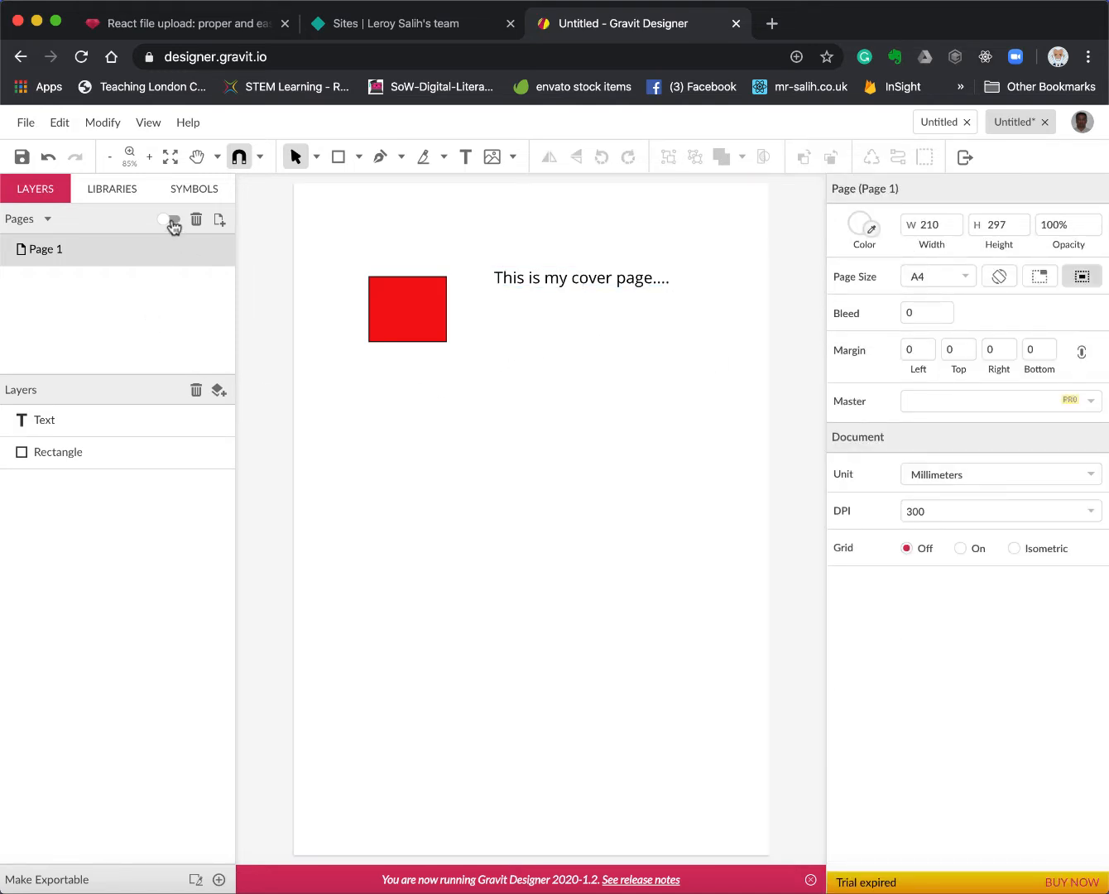
# - Create a second page and add the text "This is my first page" near its top
pyautogui.click(220, 221)
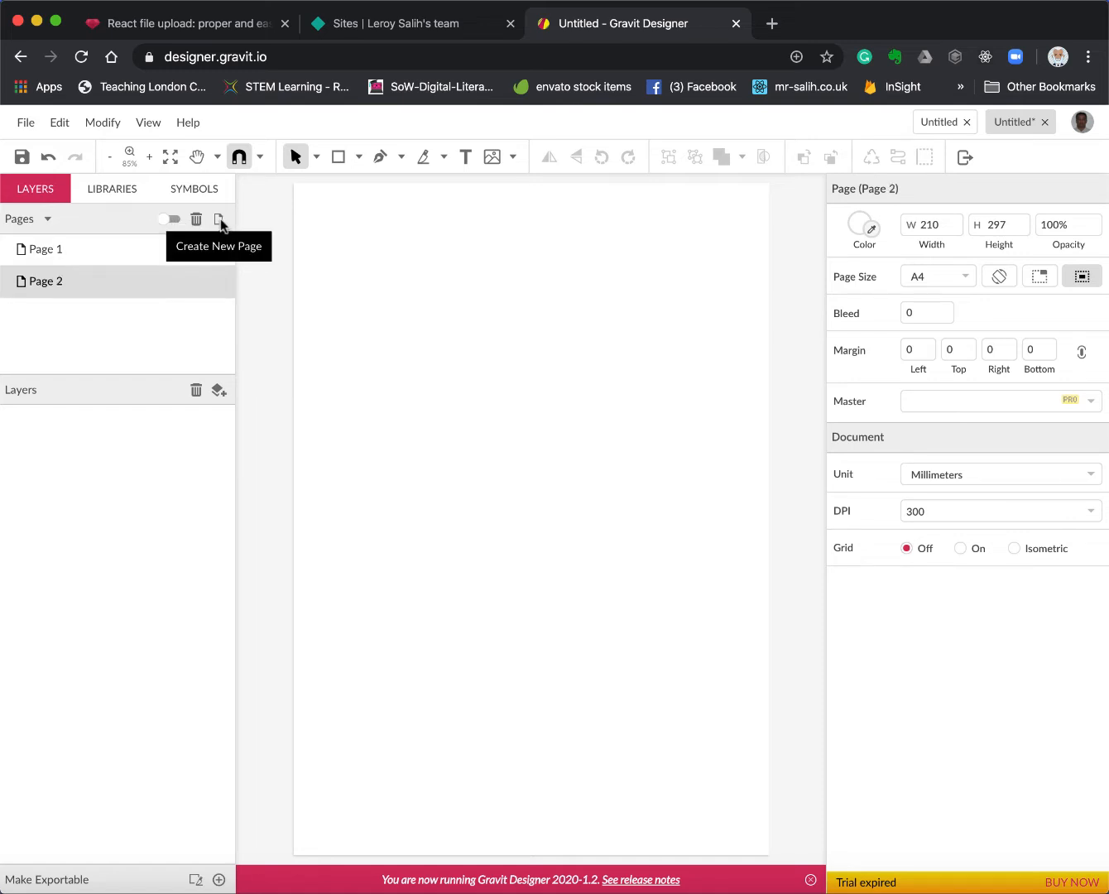
pyautogui.click(466, 158)
pyautogui.click(448, 260)
pyautogui.write('T')
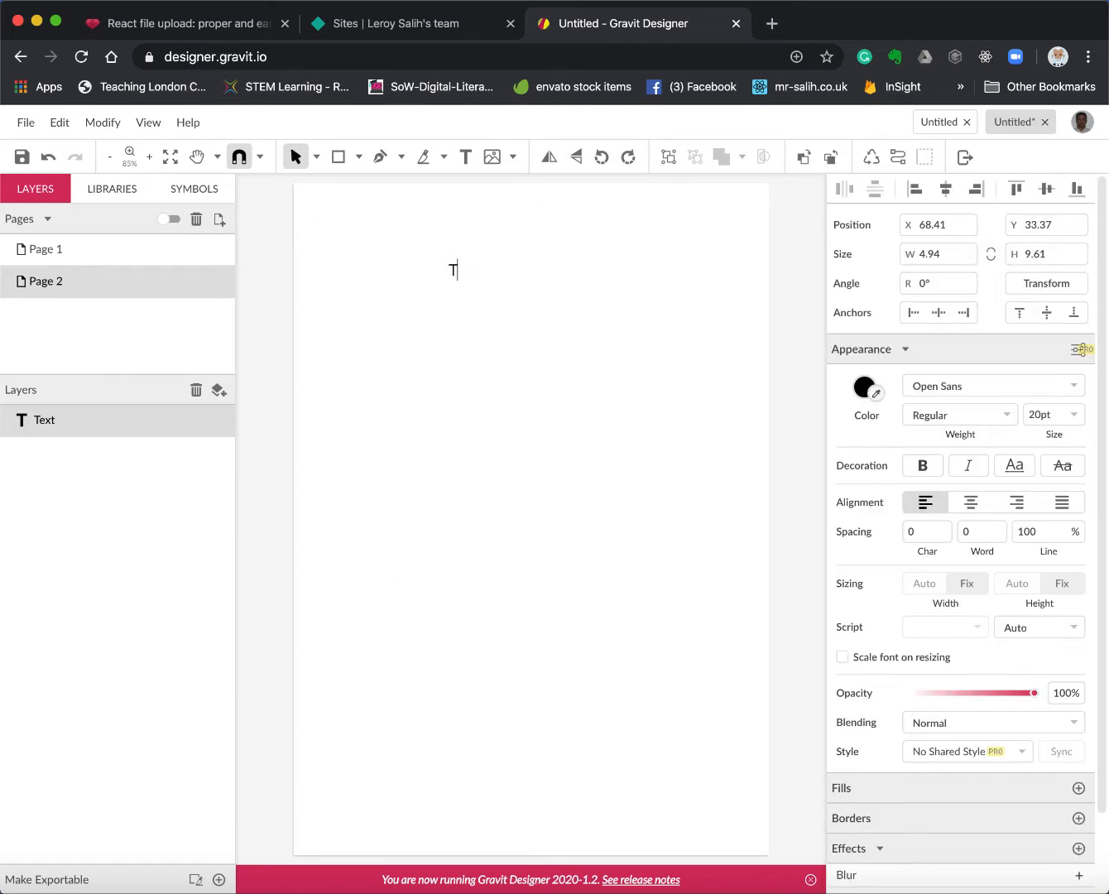
pyautogui.write('his is my first page')
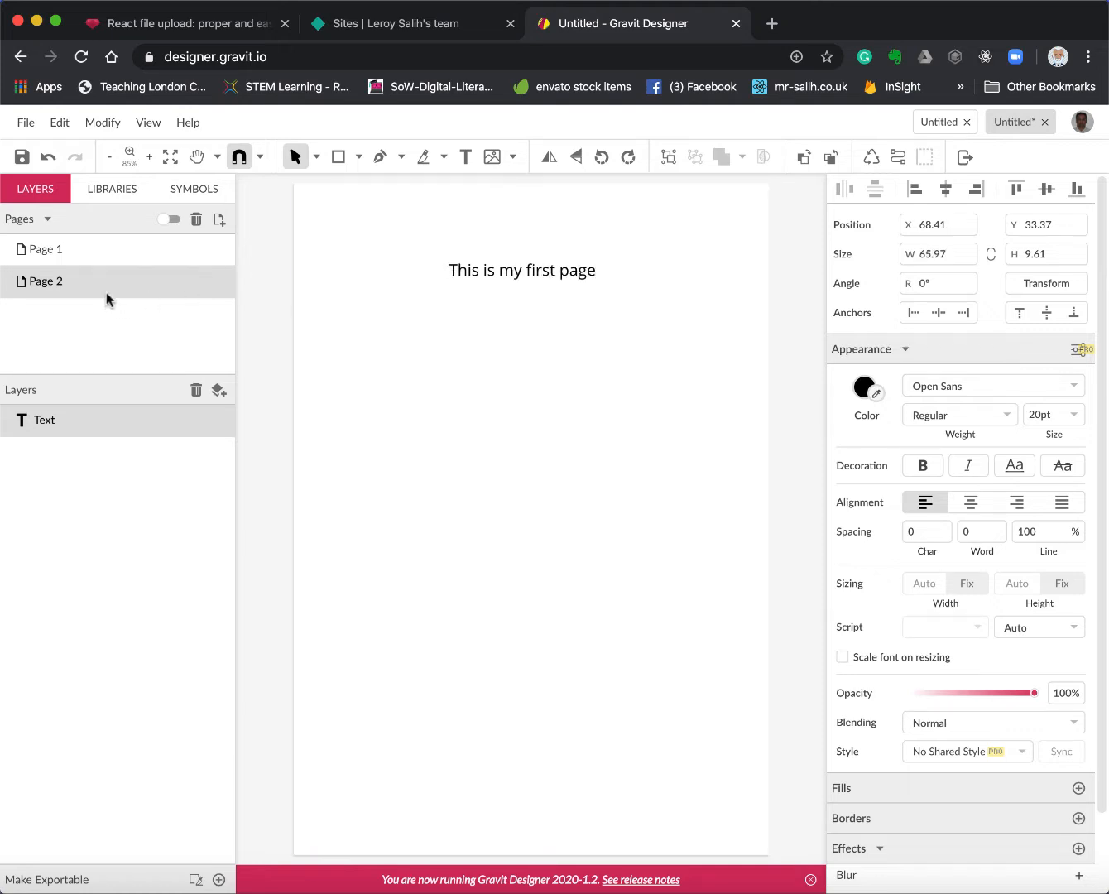
# - Switch back and forth between Page 1 and Page 2 to view what each page contains
pyautogui.click(105, 256)
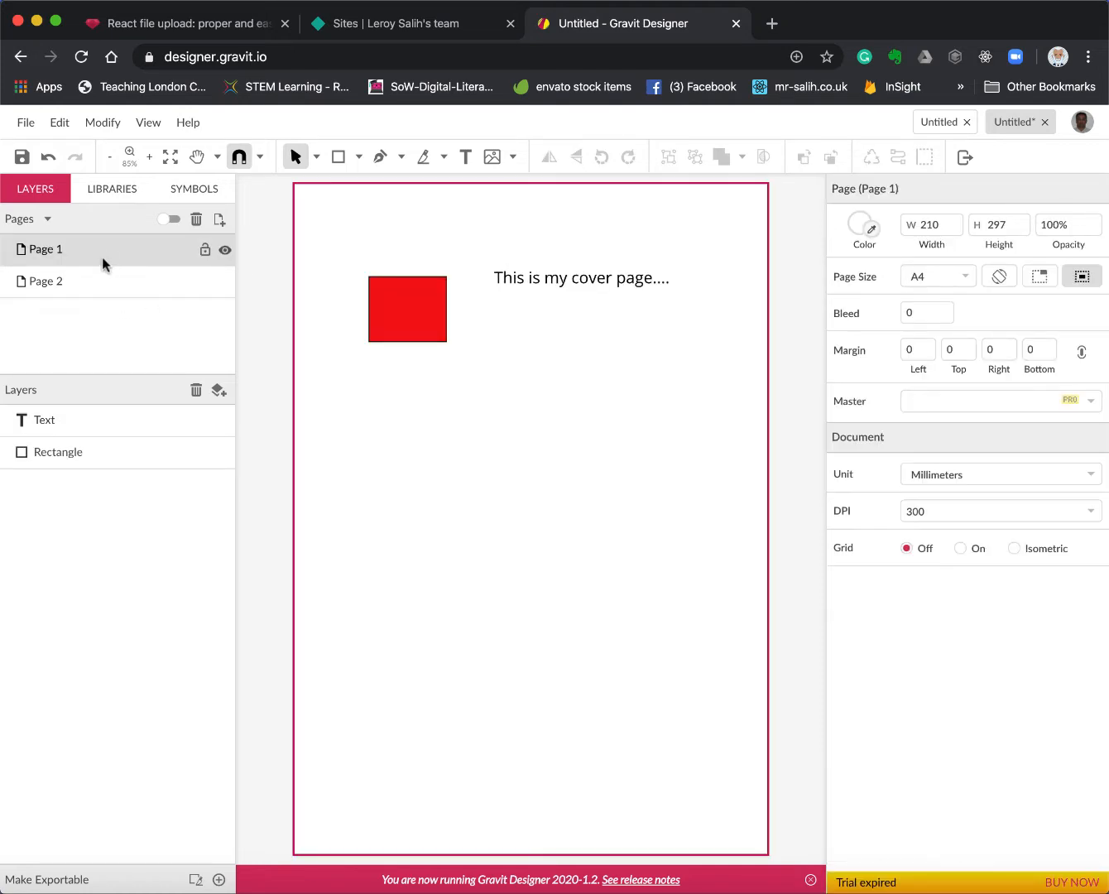
pyautogui.click(99, 287)
pyautogui.click(91, 253)
pyautogui.click(85, 278)
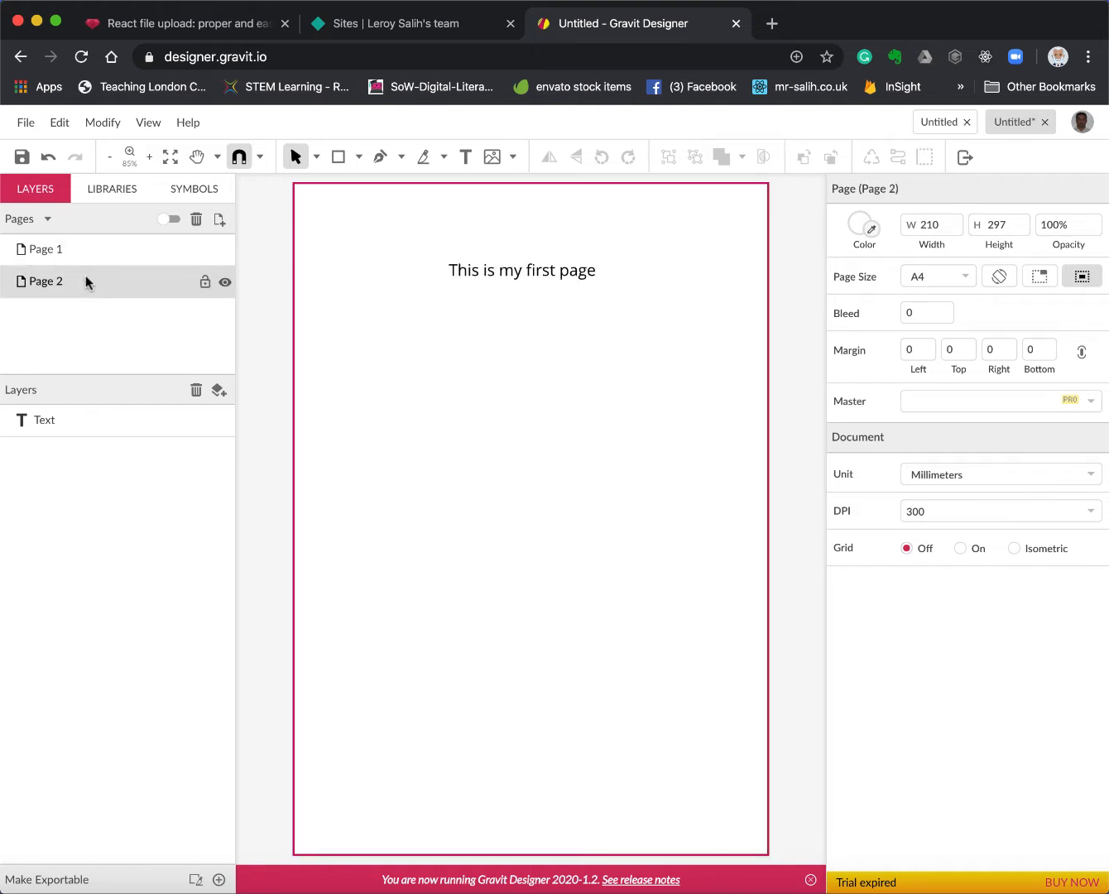
pyautogui.click(80, 251)
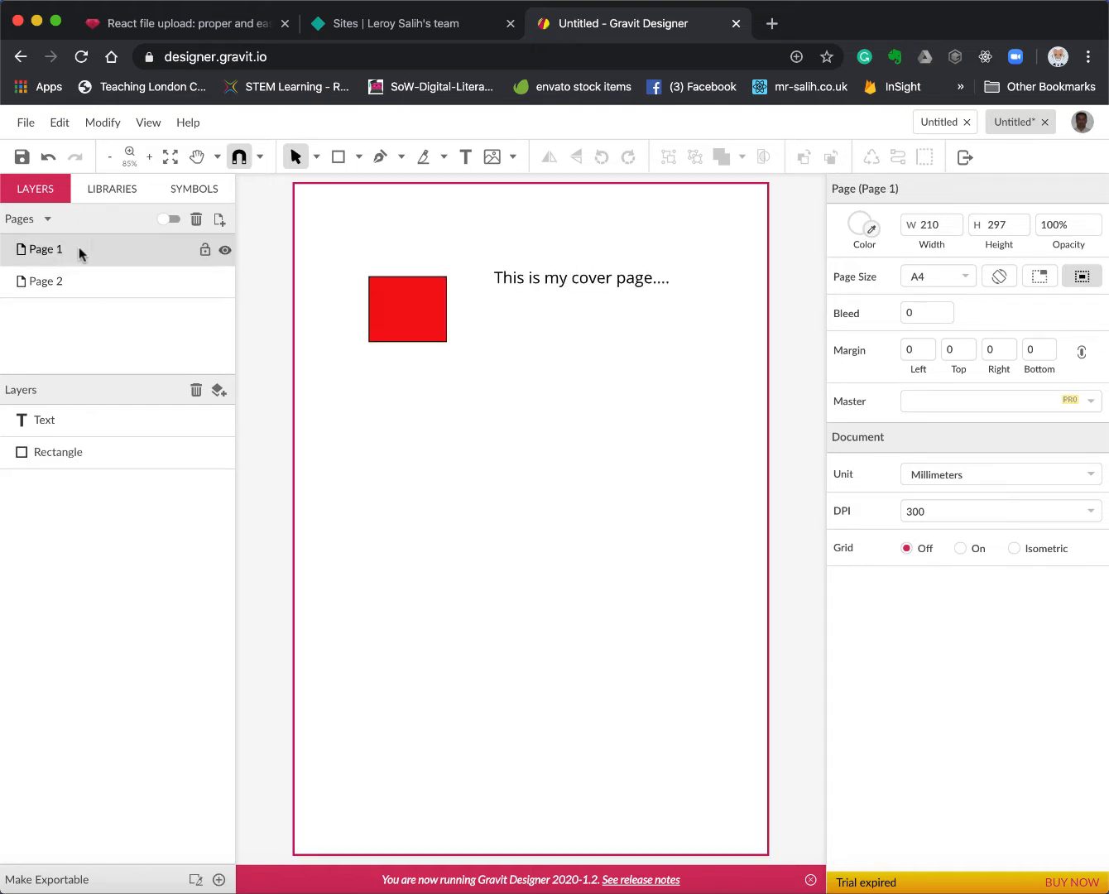
# - Rename Page 1 as Cover
pyautogui.doubleClick(45, 249)
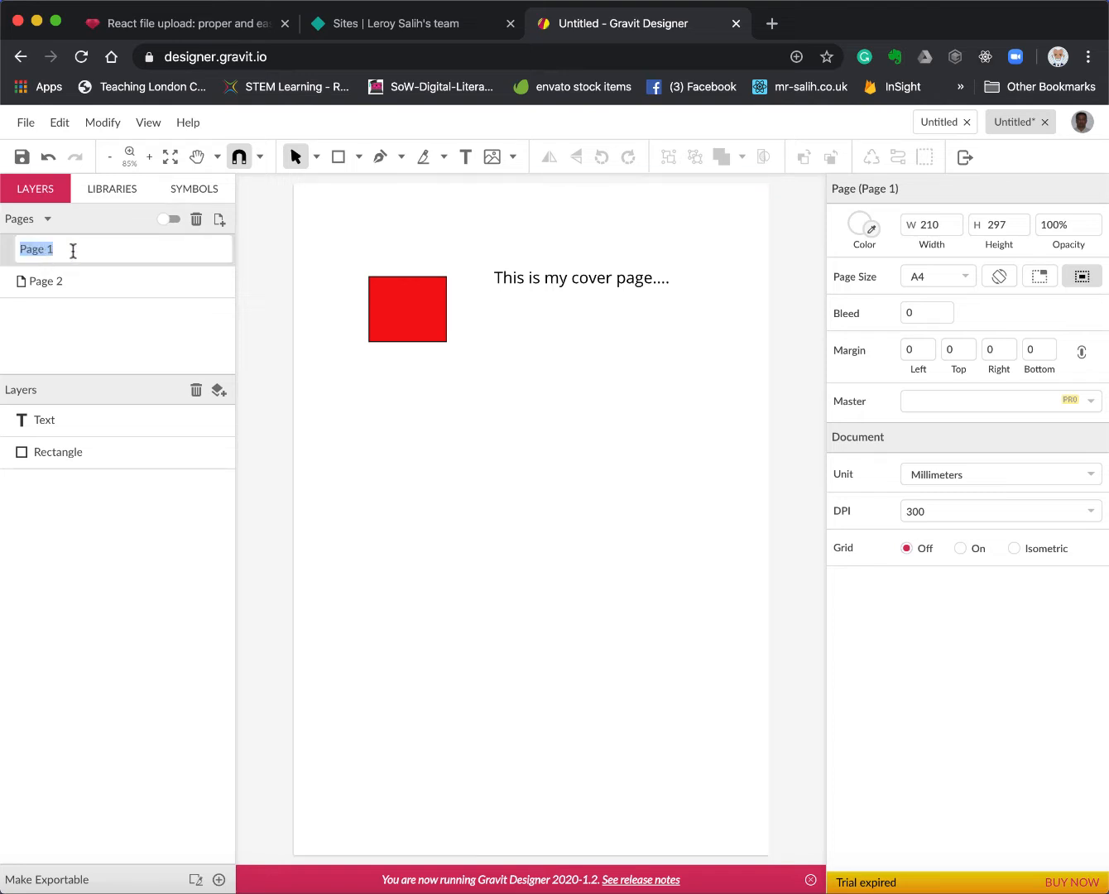
pyautogui.write('Cole')
pyautogui.press('BackSpace')
pyautogui.press('BackSpace')
pyautogui.write('ver')
pyautogui.press('Return')
# - Rename Page 2 as Contents and check that both renamed pages open
pyautogui.doubleClick(48, 282)
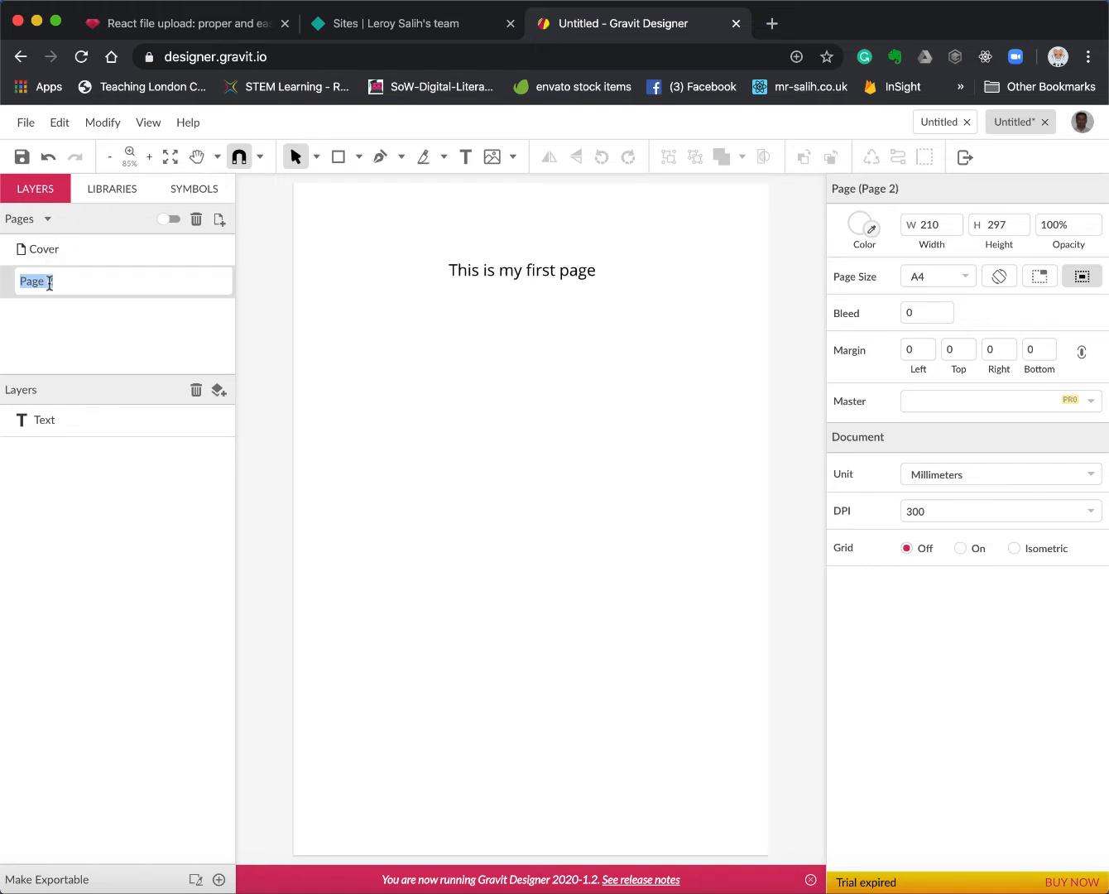
pyautogui.write('Contents')
pyautogui.press('Return')
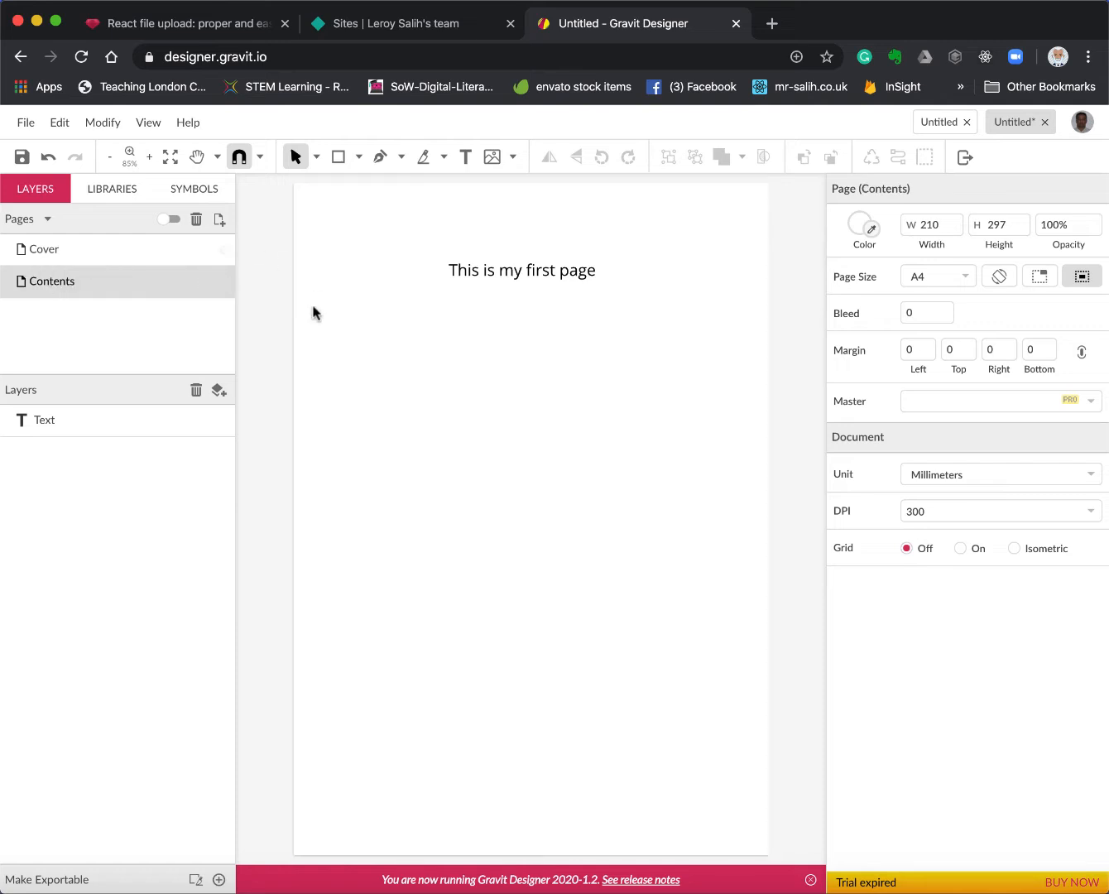
pyautogui.click(98, 253)
pyautogui.click(99, 279)
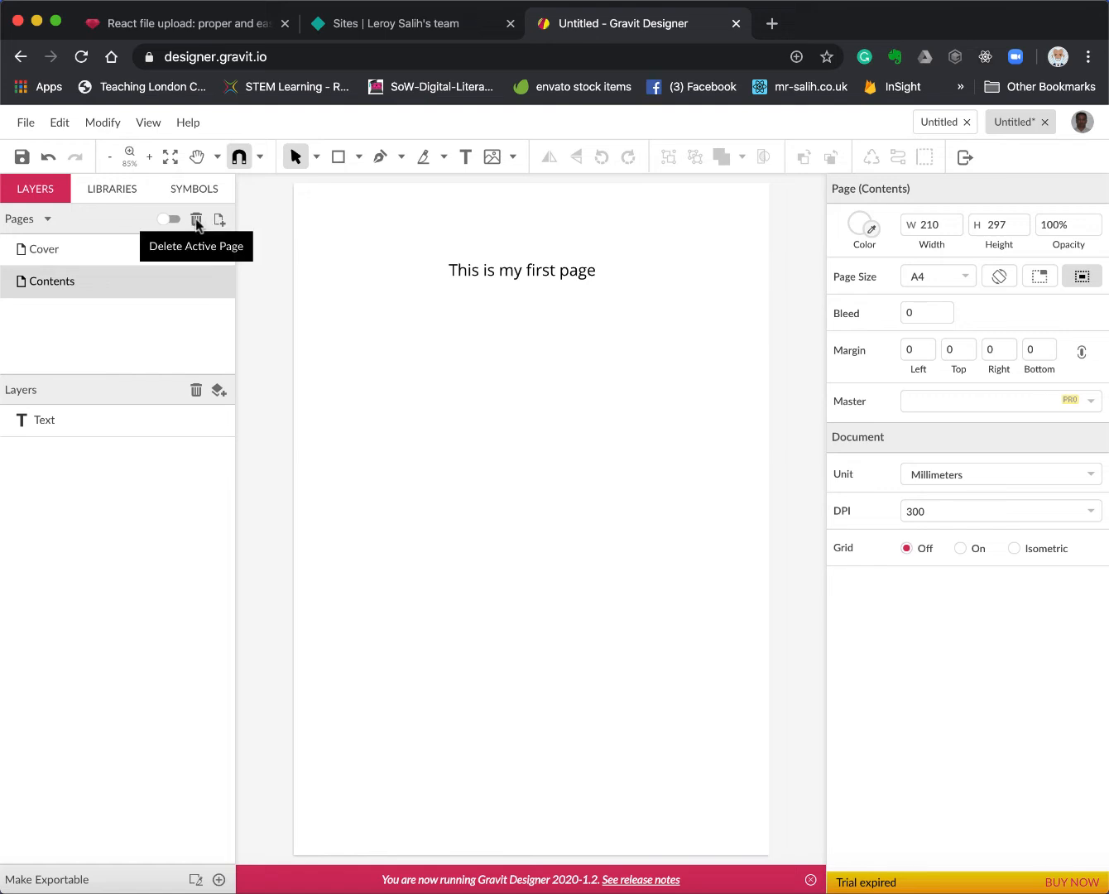
# - Display all pages together to view Cover and Contents side by side, and return to the single-page view
pyautogui.click(170, 220)
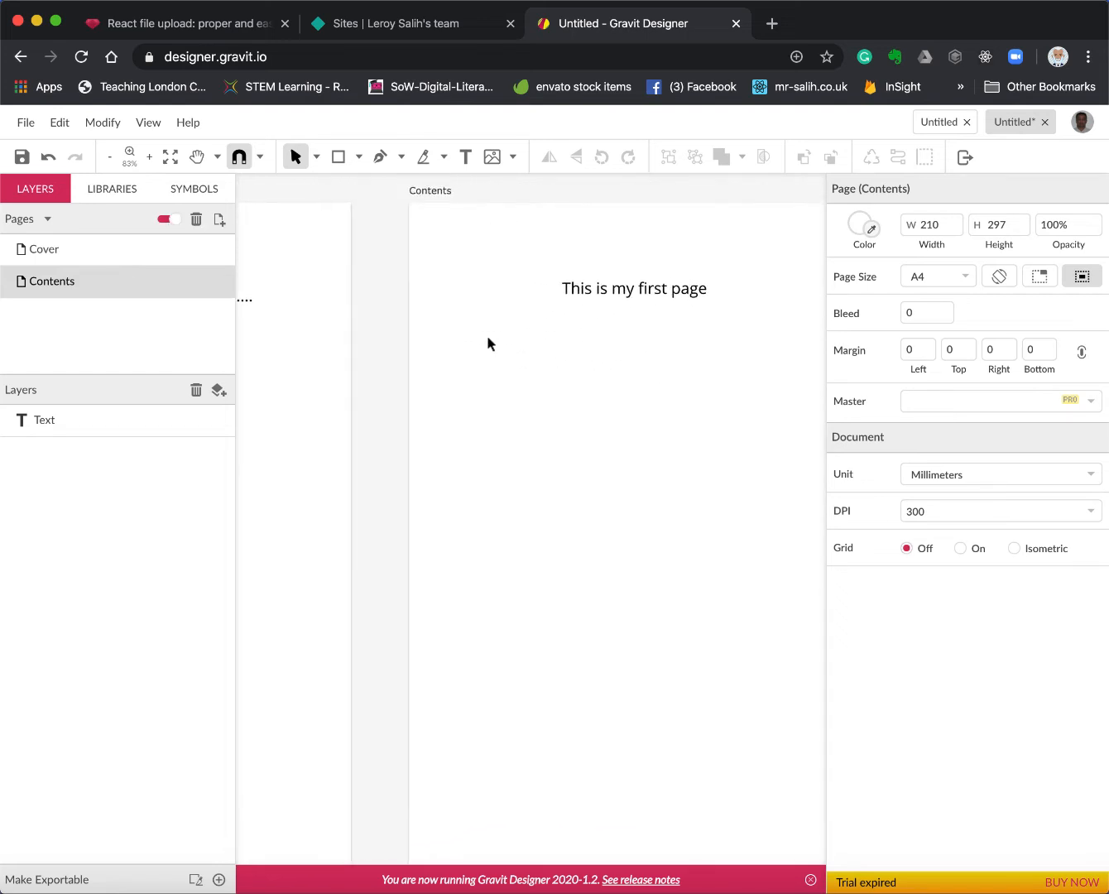
pyautogui.scroll(-5, 486, 335)
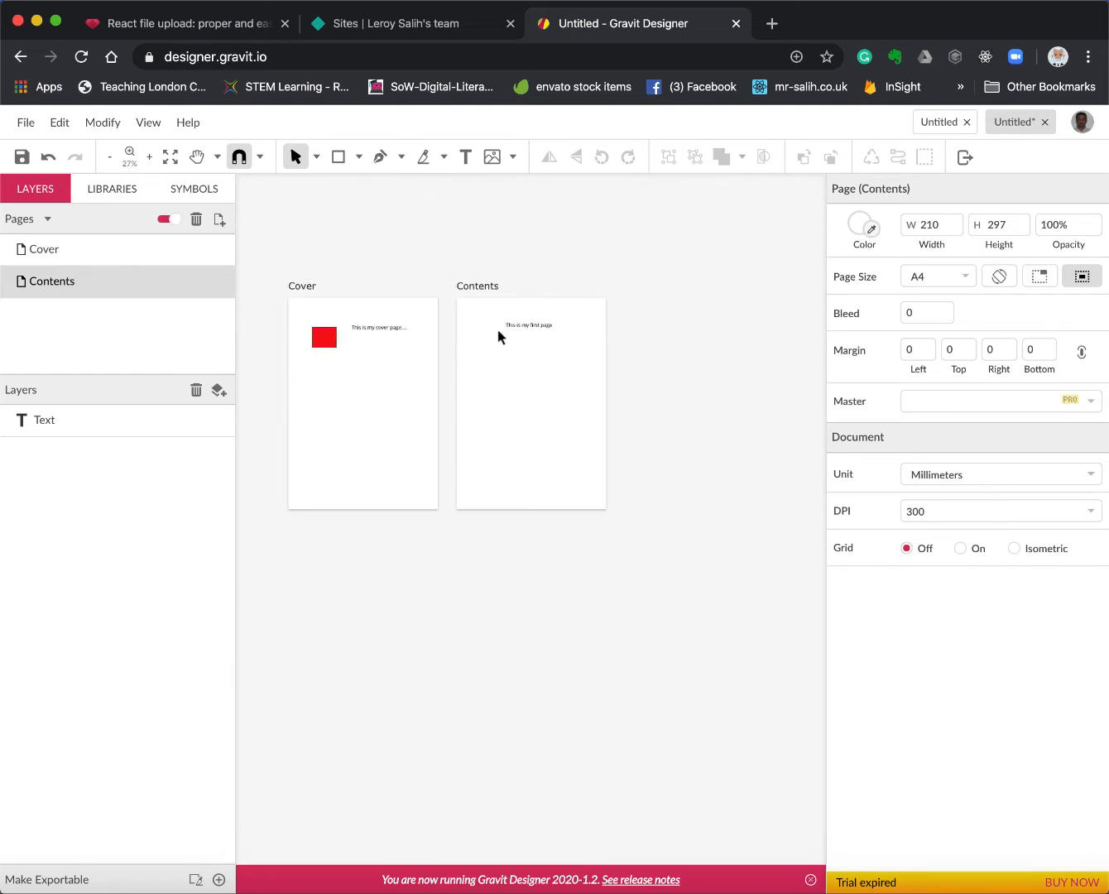
pyautogui.scroll(2, 497, 328)
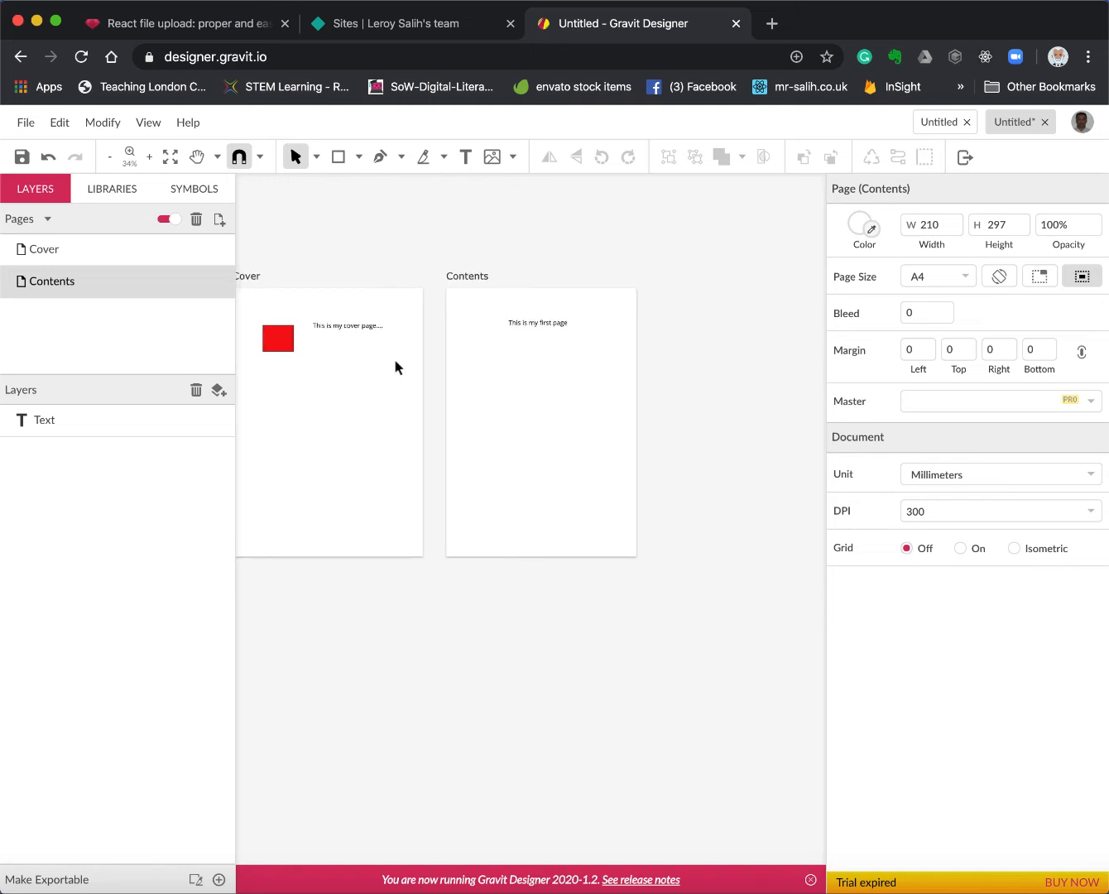
pyautogui.hscroll(-2, 396, 362)
pyautogui.scroll(1, 395, 361)
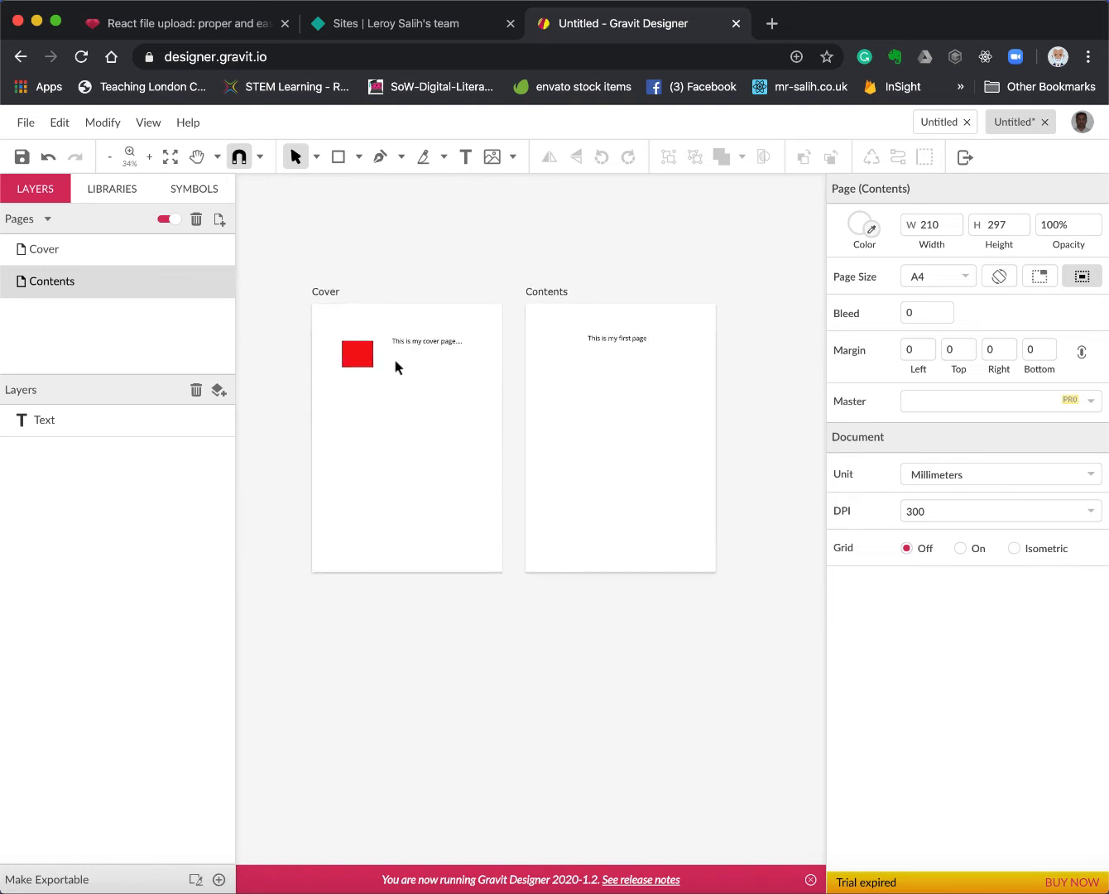
pyautogui.click(167, 221)
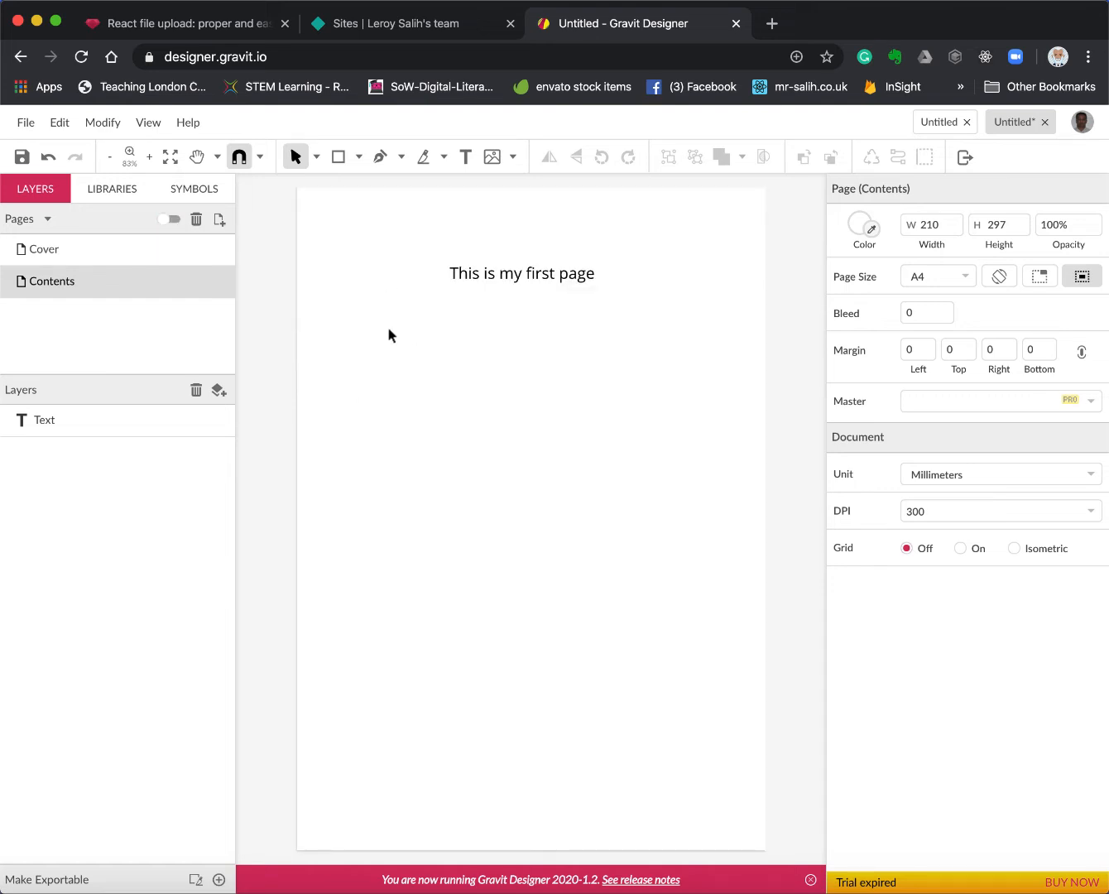
# - Switch on the display of all pages with Cover and Contents both in view, and make Contents the active page
pyautogui.click(168, 219)
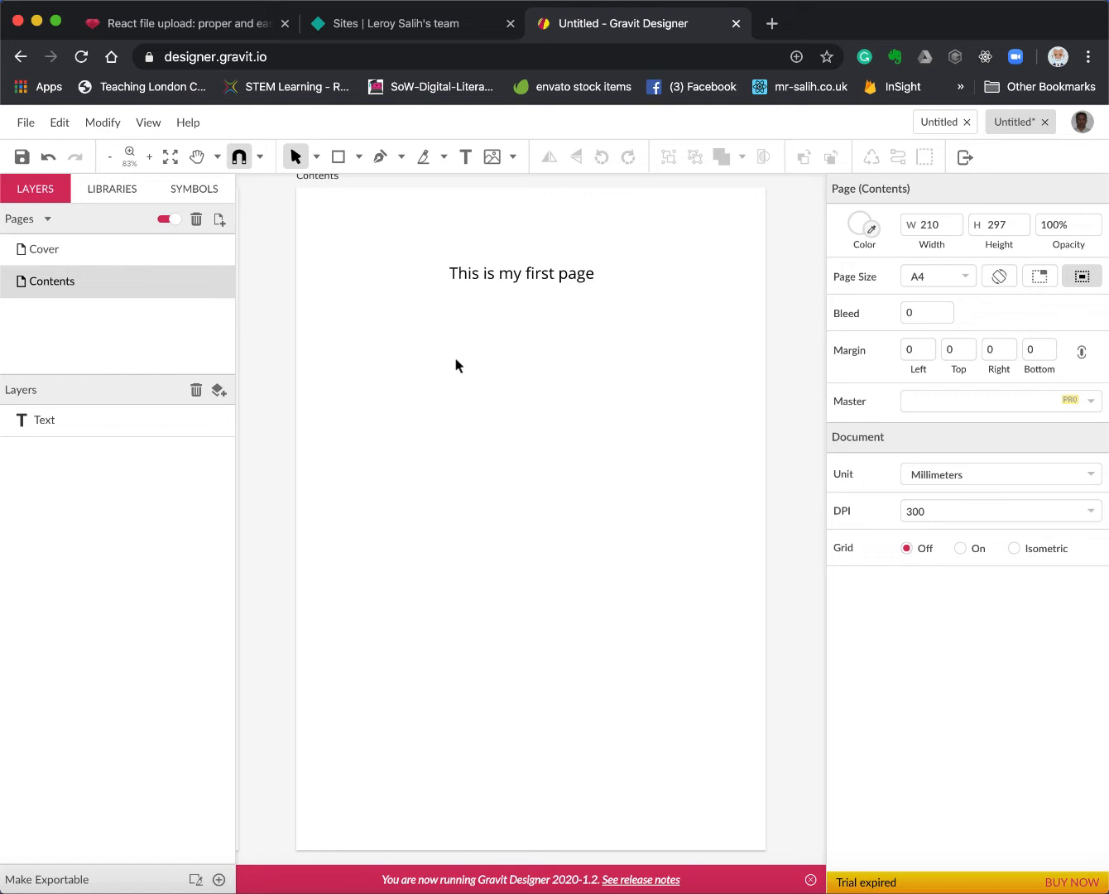
pyautogui.scroll(-8, 445, 361)
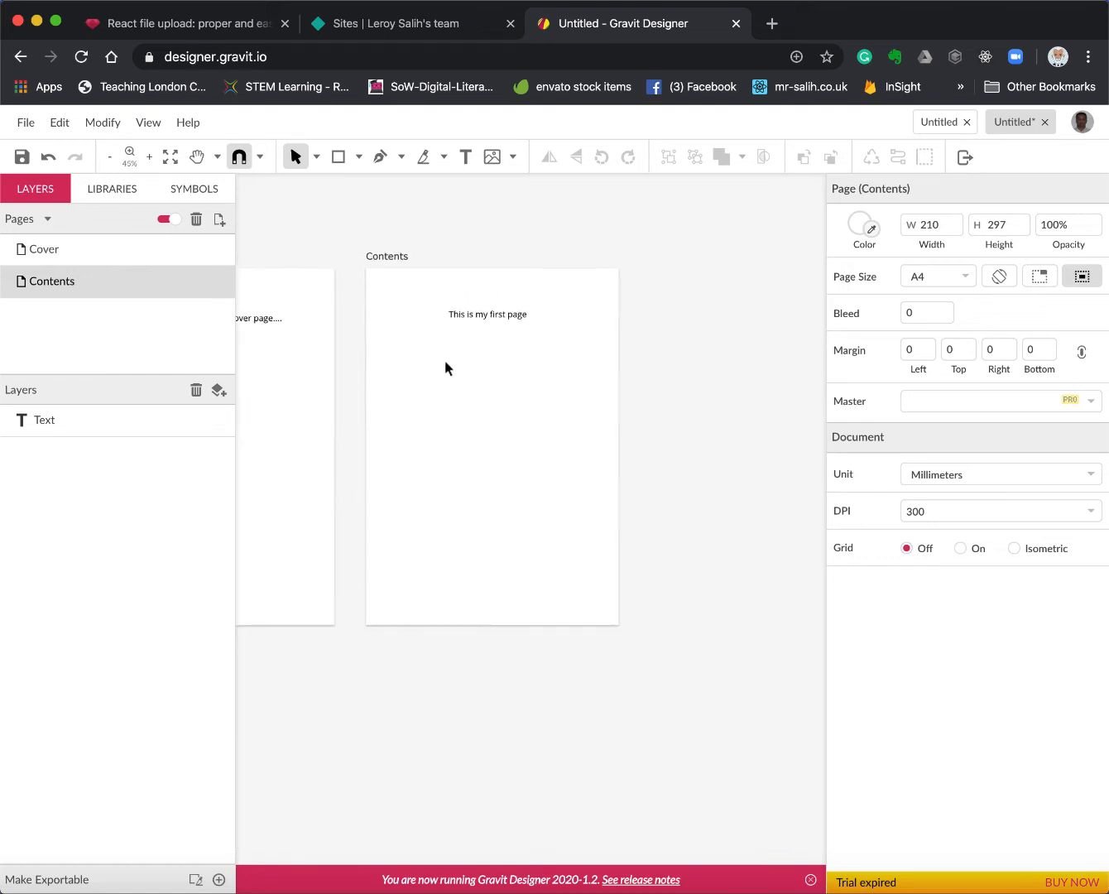
pyautogui.hscroll(-5, 445, 362)
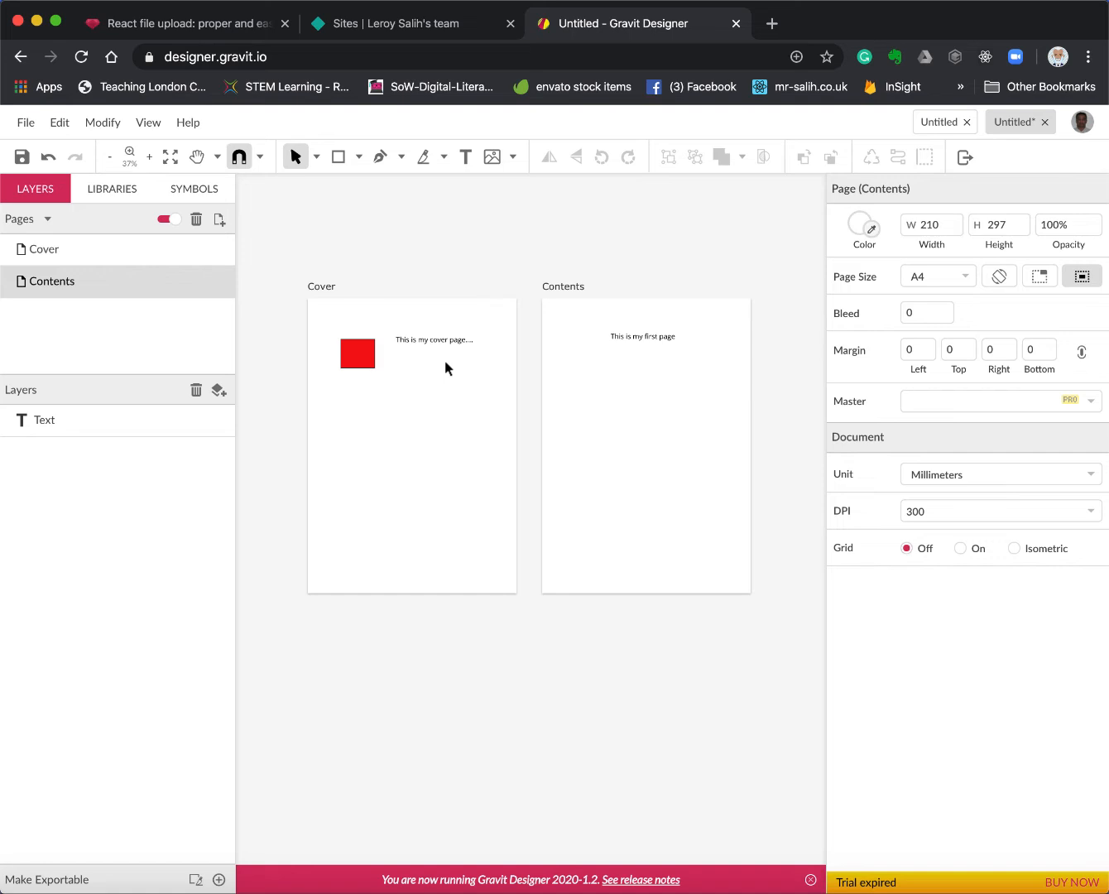
pyautogui.click(121, 255)
pyautogui.click(107, 285)
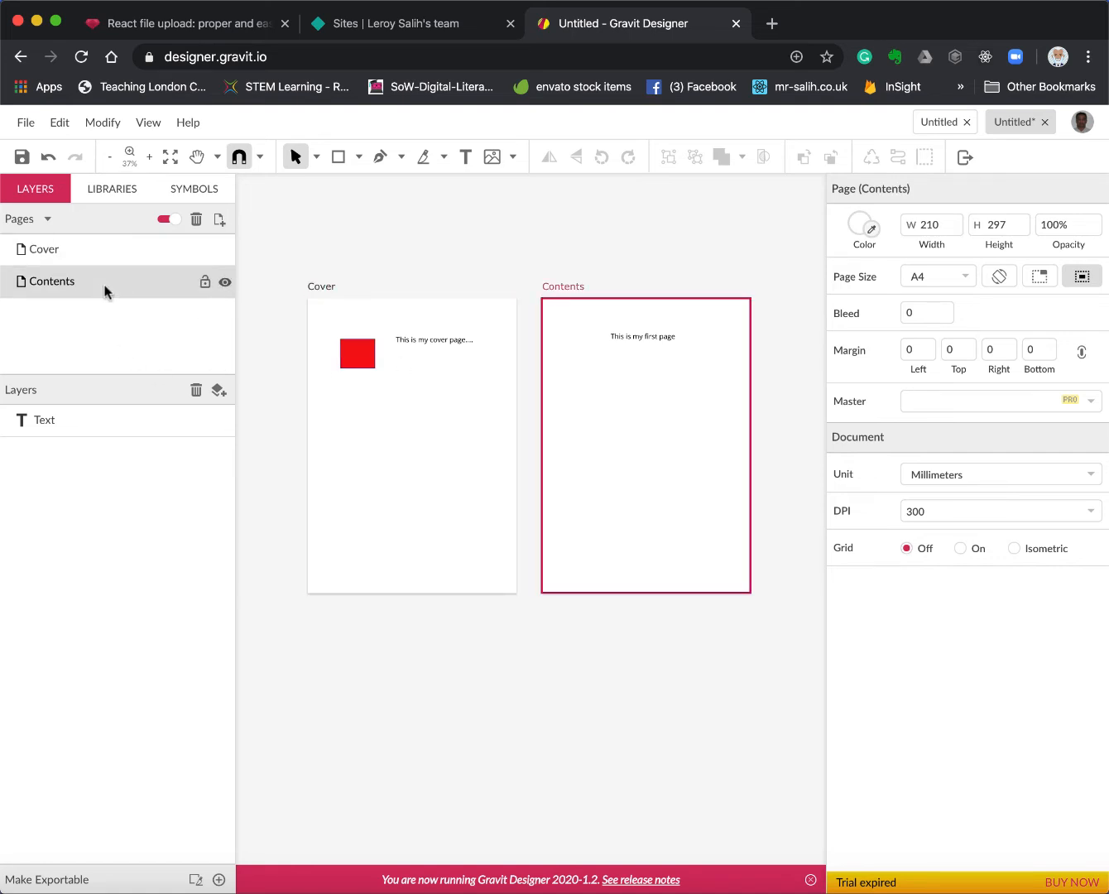
# - Return to the single-page view, open the Cover page and add a new layer named Background
pyautogui.click(169, 220)
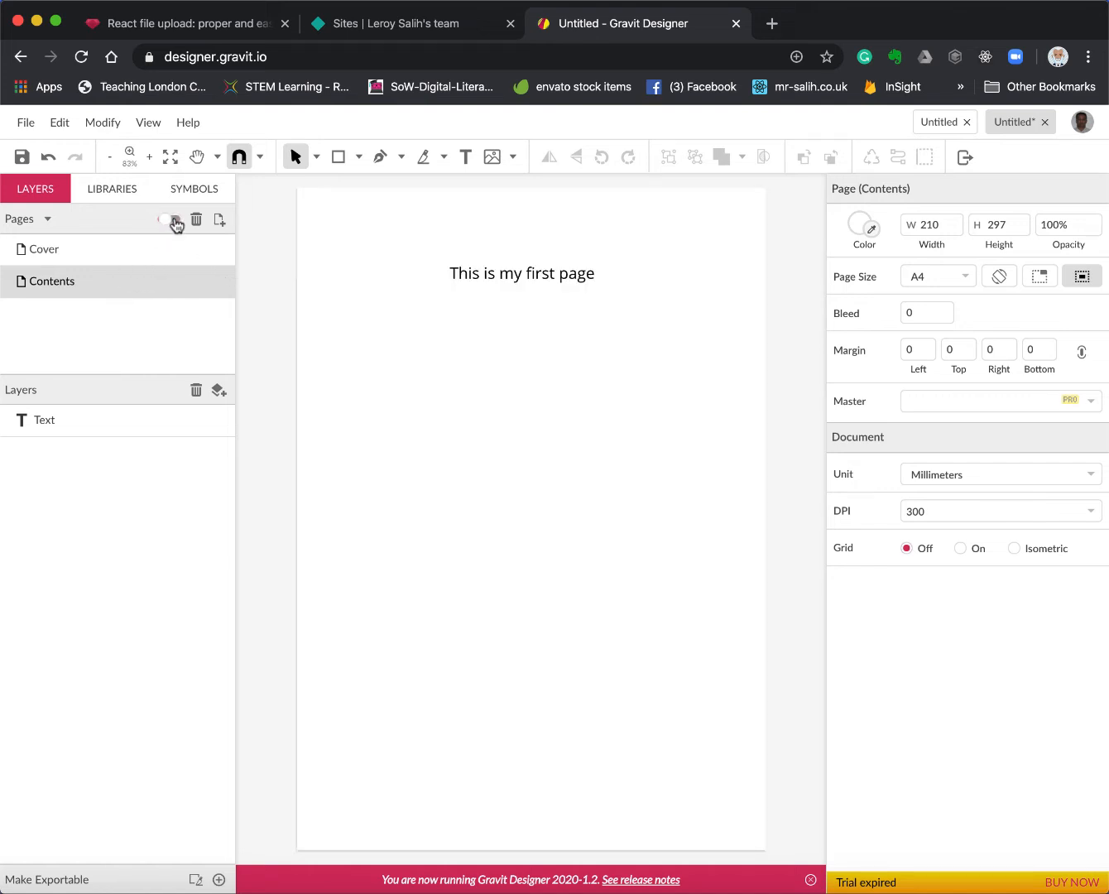
pyautogui.click(98, 251)
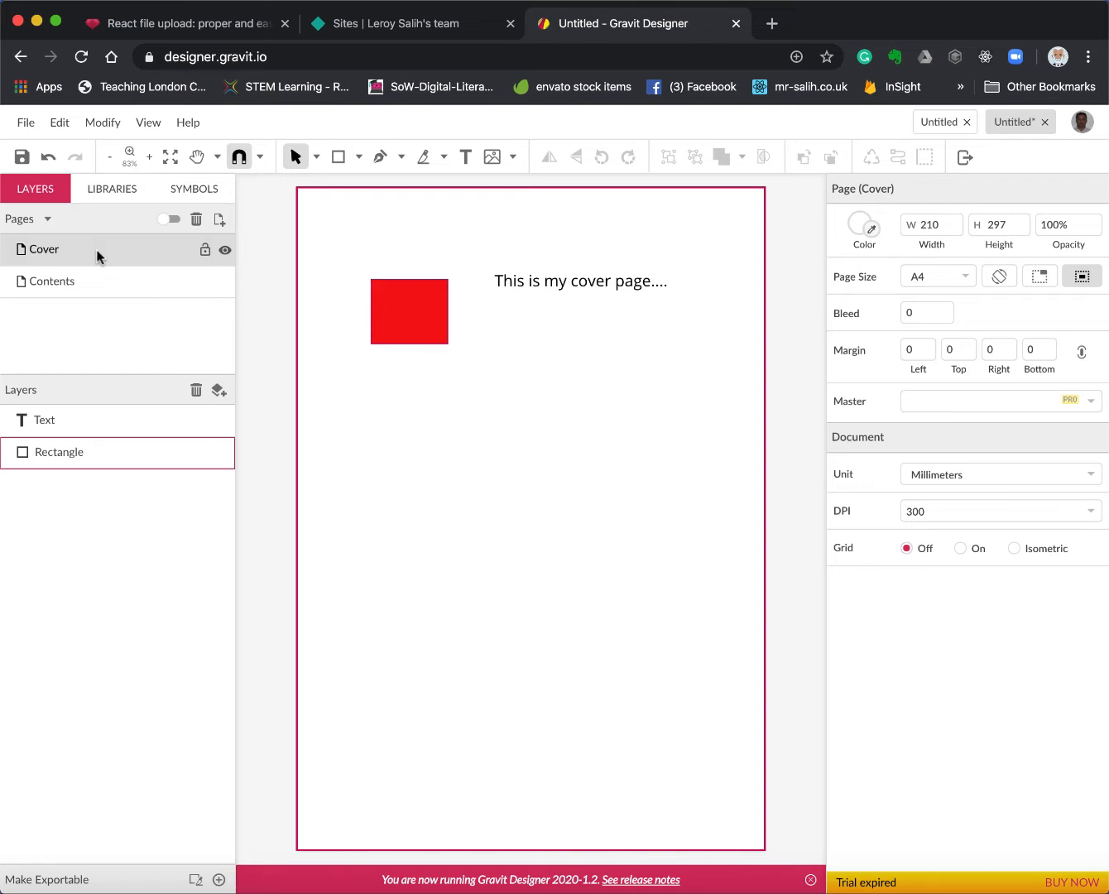
pyautogui.click(218, 393)
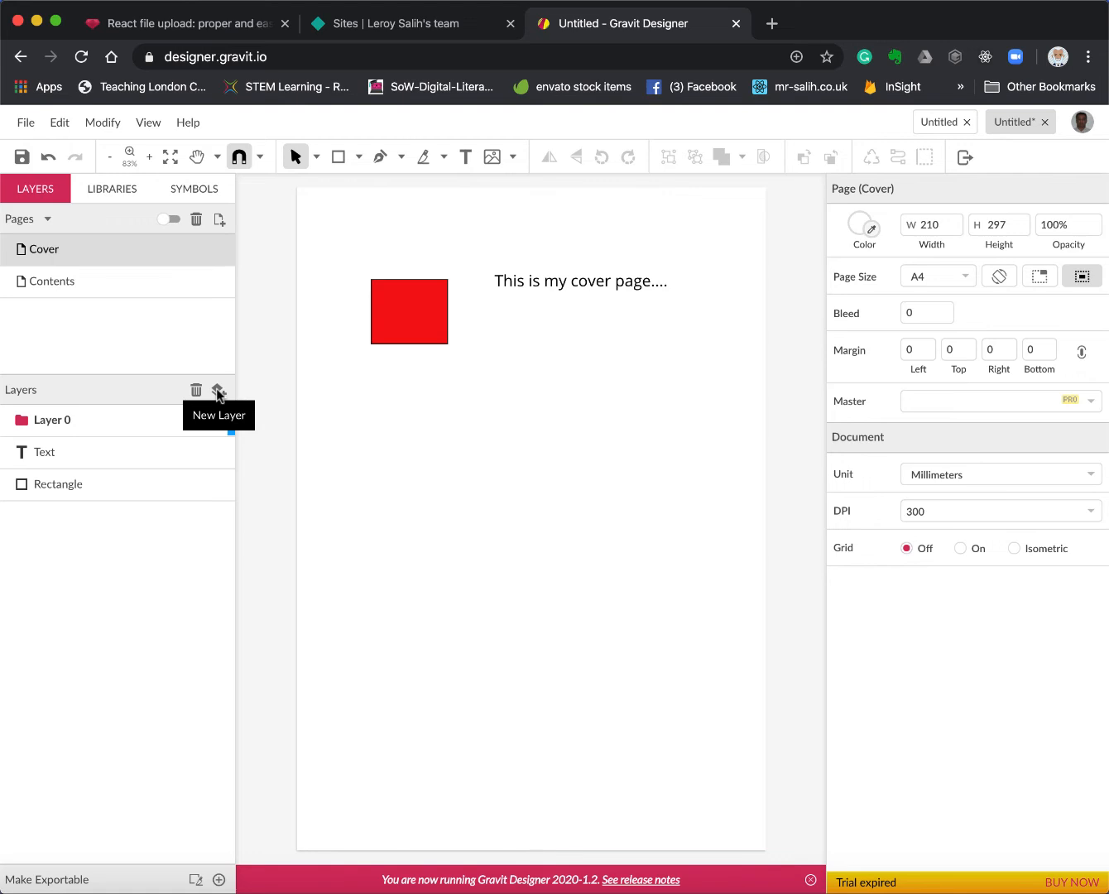
pyautogui.doubleClick(89, 420)
pyautogui.write('Bac')
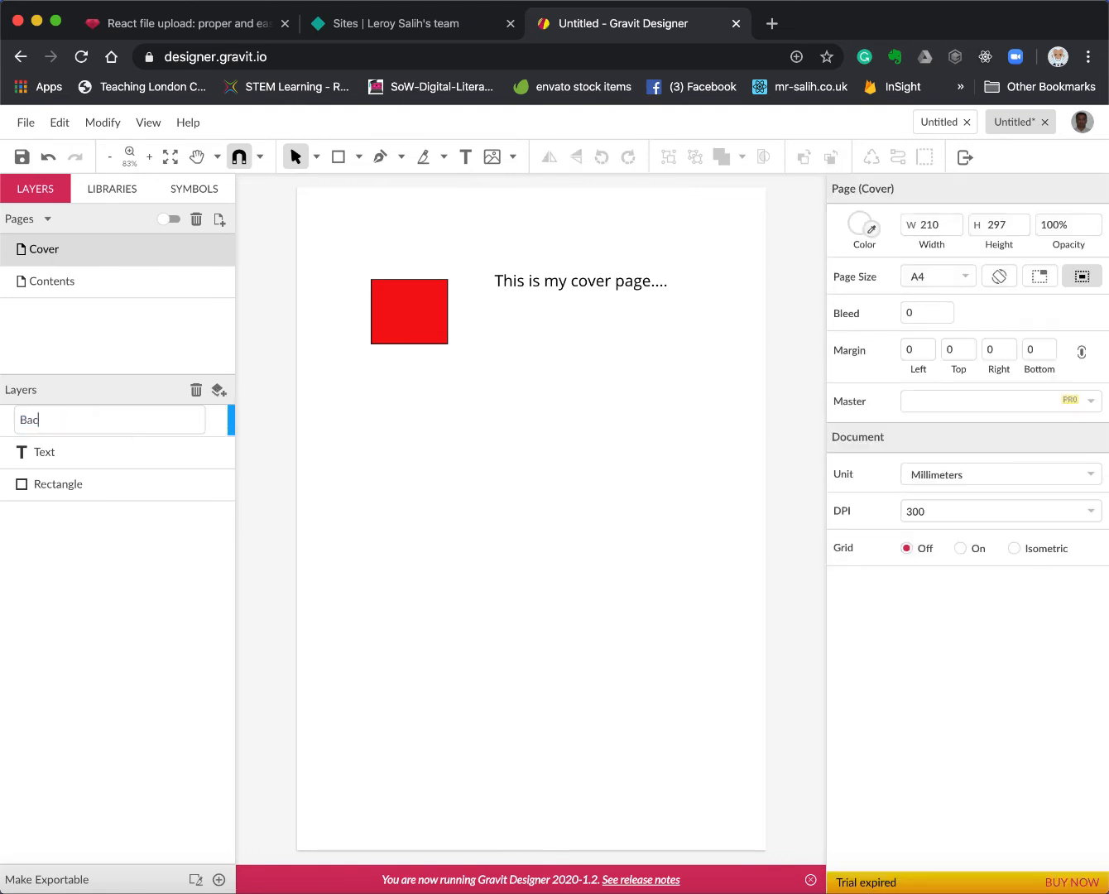
pyautogui.write('kground')
pyautogui.press('Return')
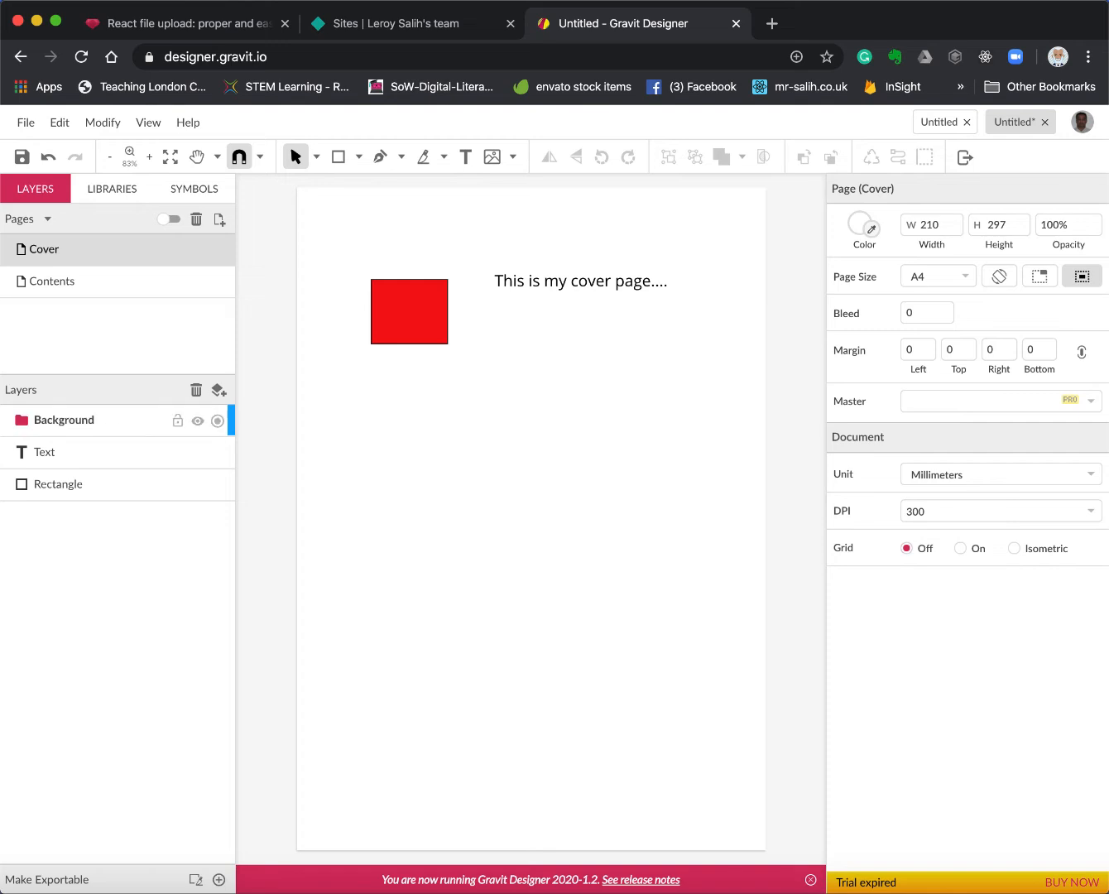
# - Delete the existing red rectangle and the cover text from the Cover page
pyautogui.click(136, 489)
pyautogui.click(195, 390)
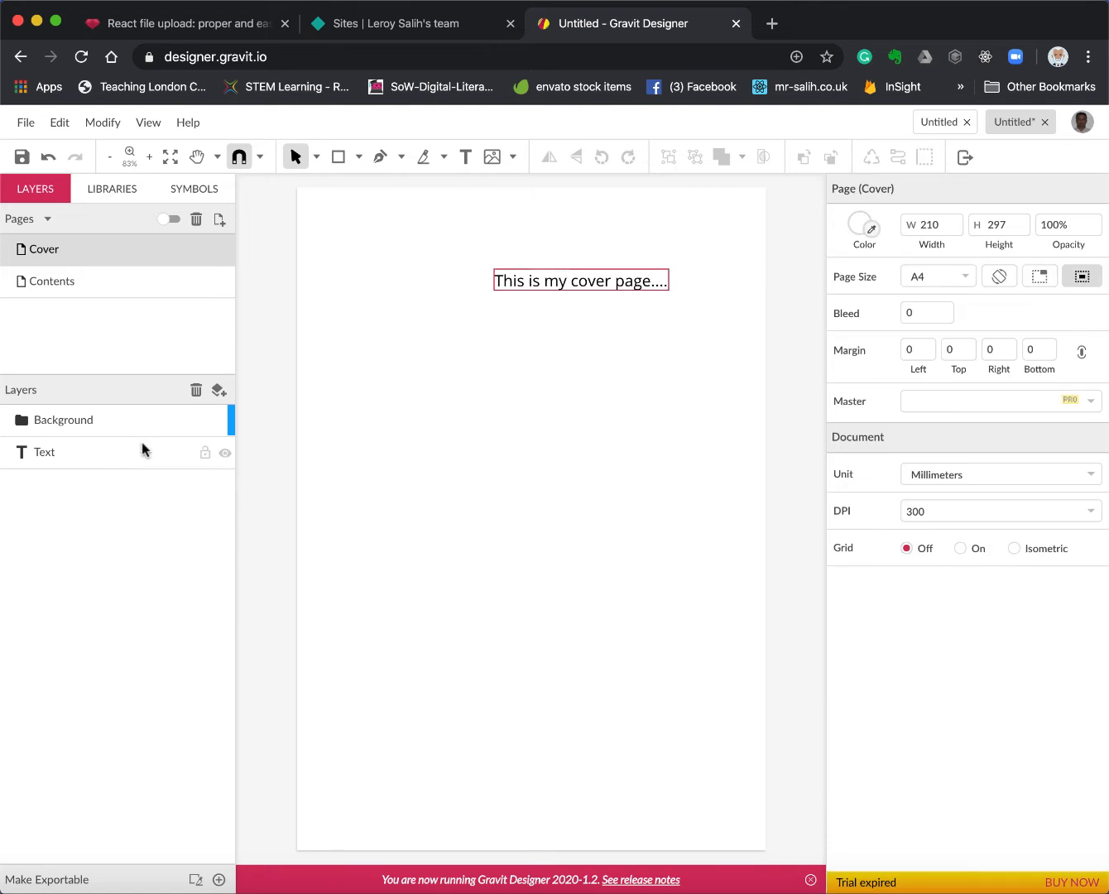
pyautogui.click(142, 447)
pyautogui.click(195, 390)
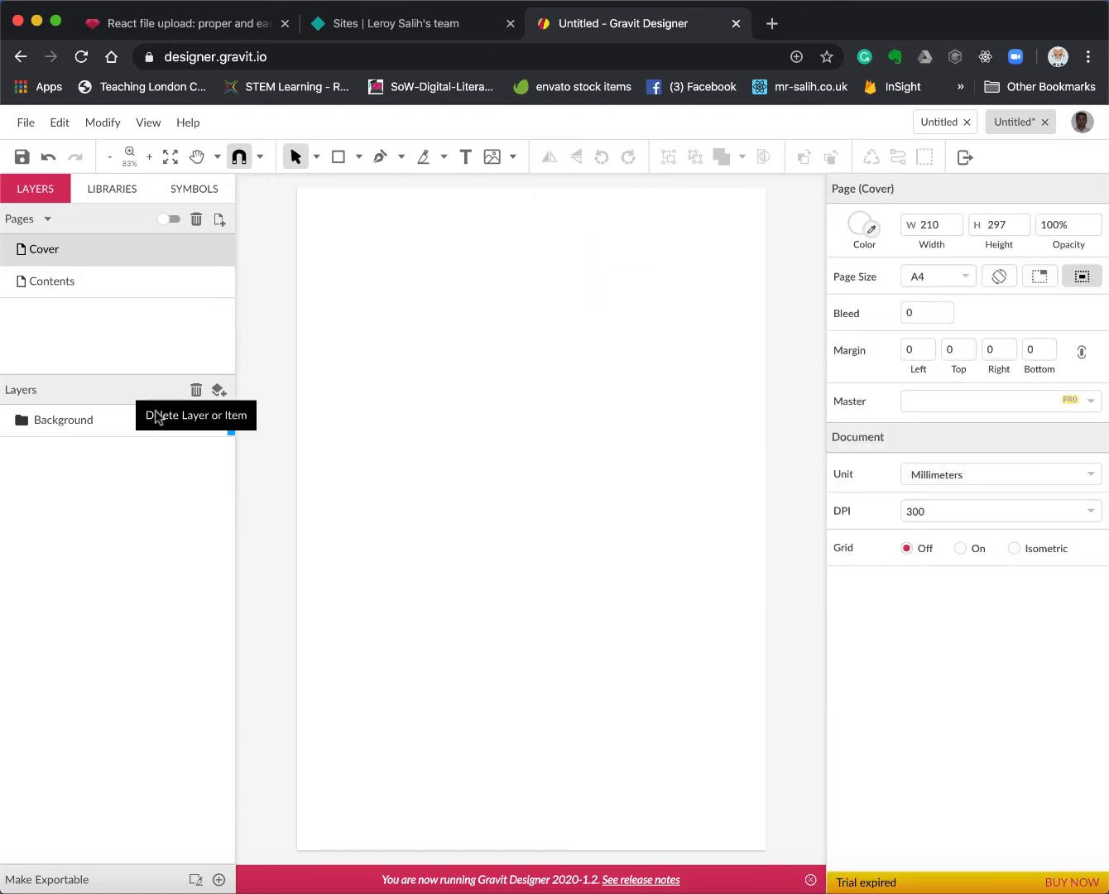
# - Draw a rectangle about 212 × 297 mm covering the whole Cover page and fill it with red
pyautogui.click(92, 423)
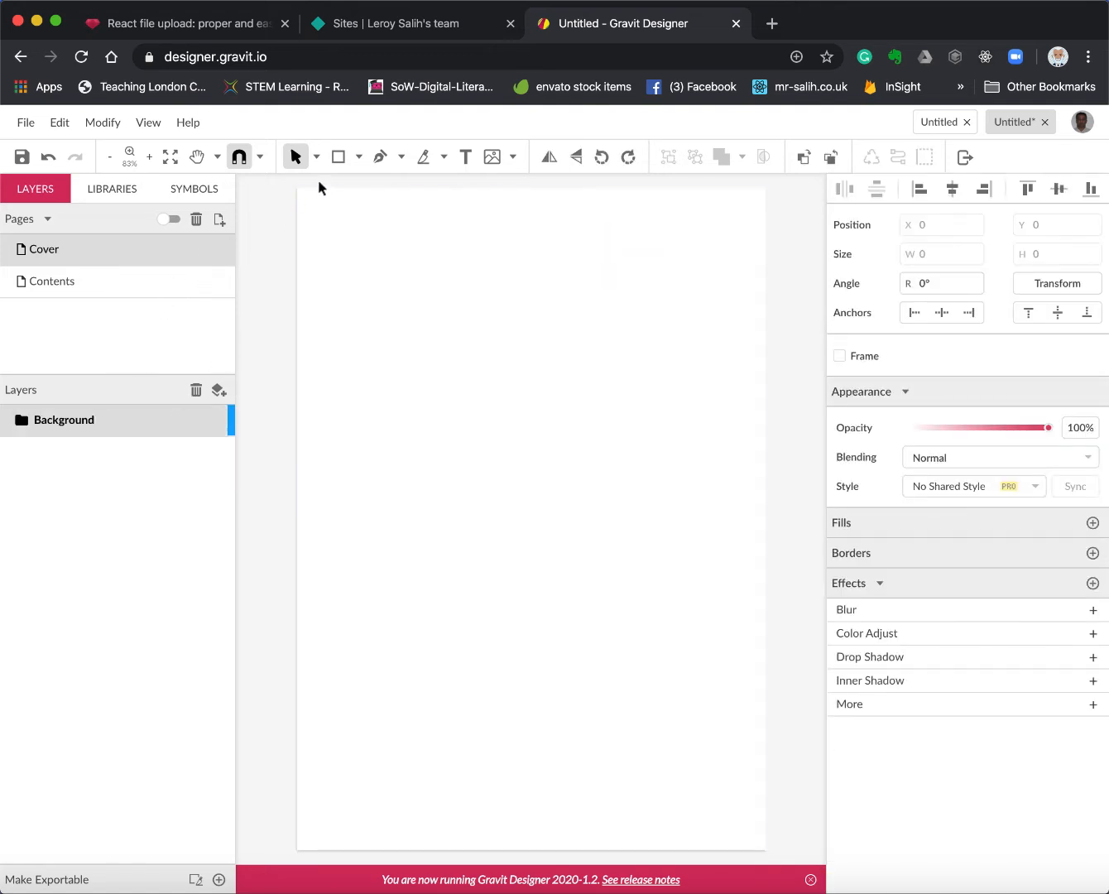
pyautogui.click(339, 156)
pyautogui.moveTo(302, 193); pyautogui.dragTo(766, 846)
pyautogui.moveTo(767, 850); pyautogui.dragTo(768, 850)
pyautogui.click(850, 549)
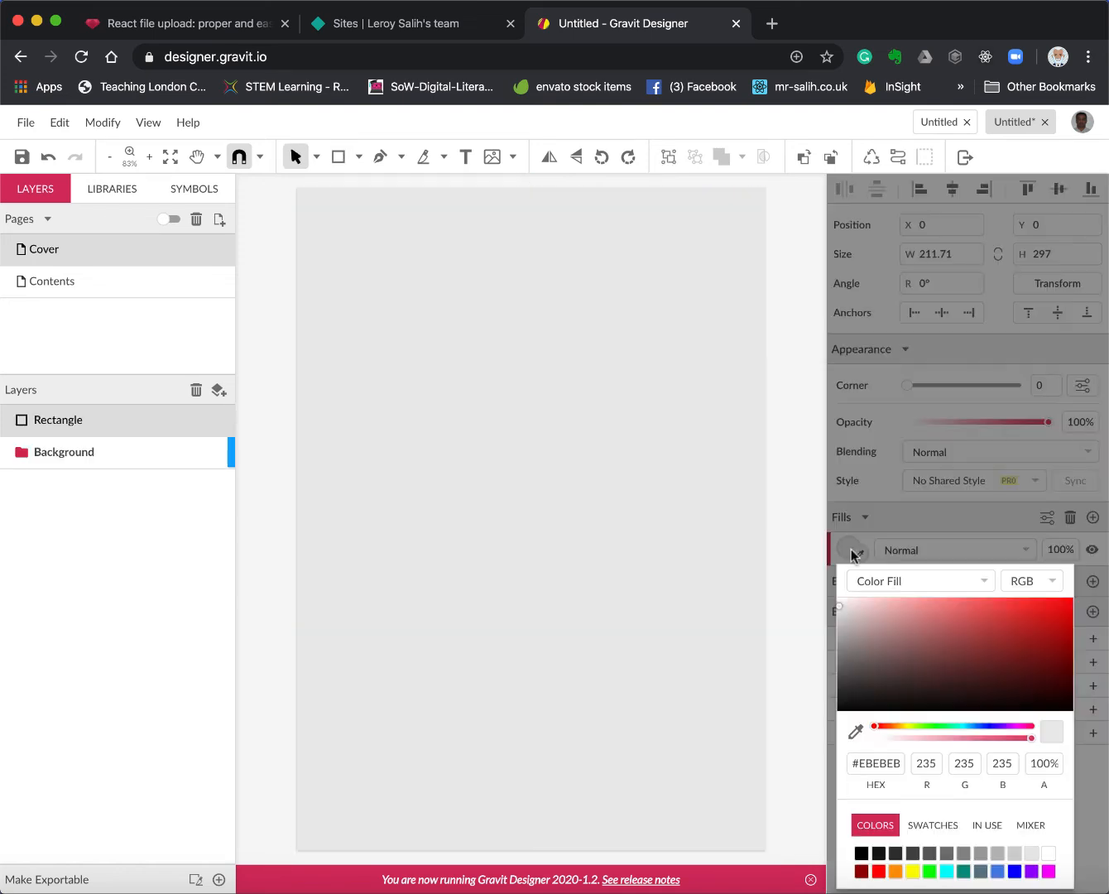
pyautogui.click(1065, 606)
pyautogui.click(49, 520)
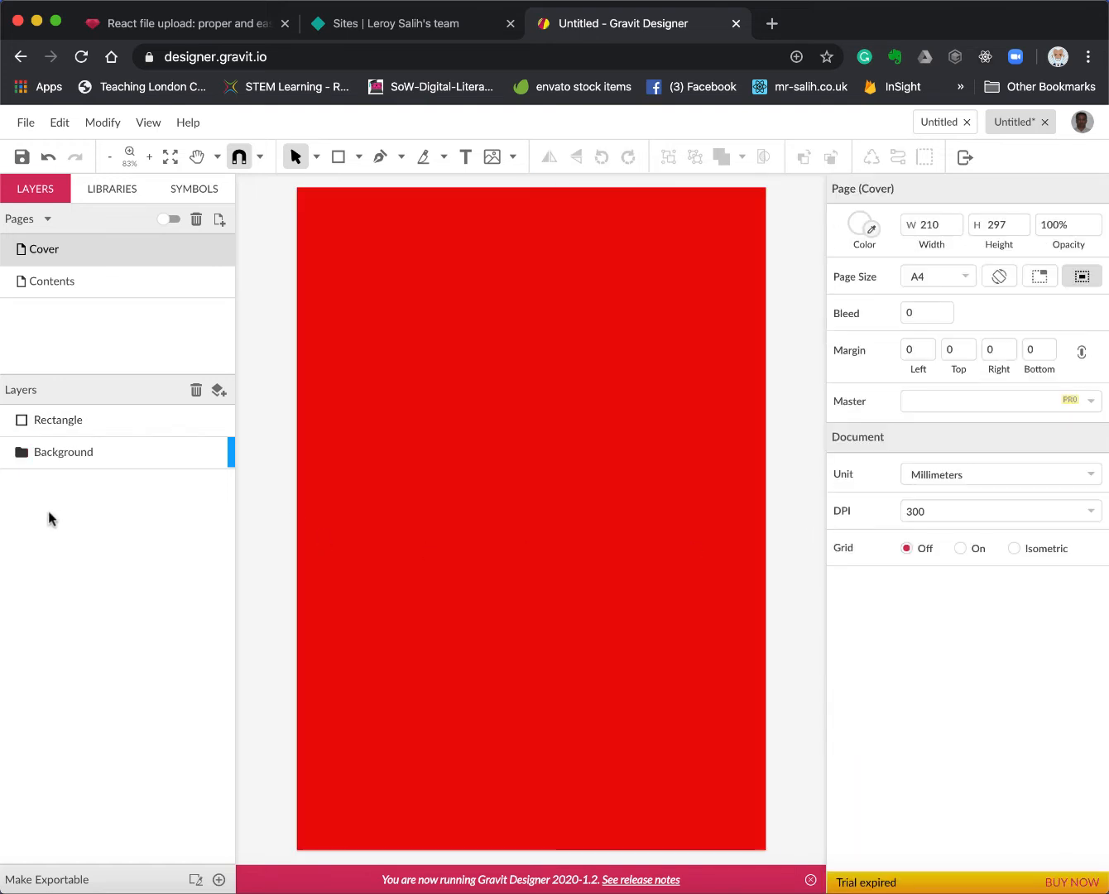
# - Move the red rectangle into the Background layer, and expand and collapse that layer to check its contents
pyautogui.click(87, 424)
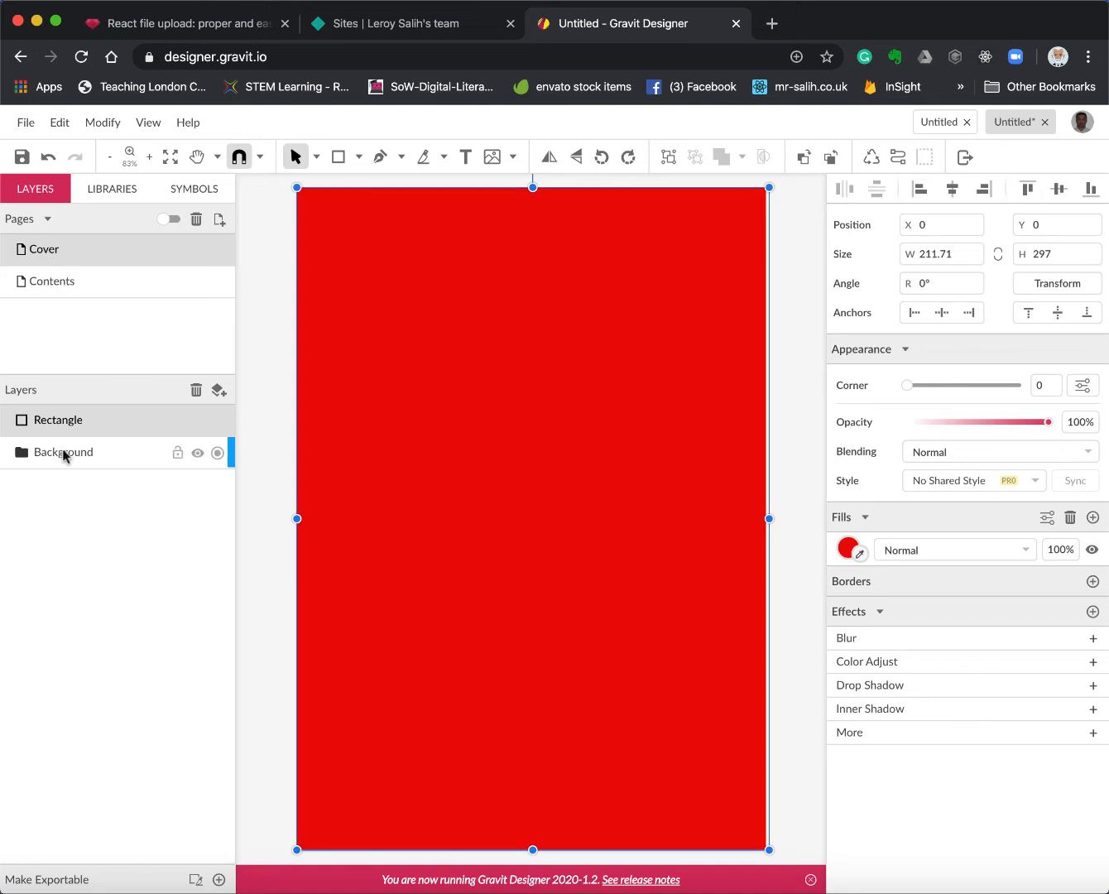
pyautogui.click(61, 451)
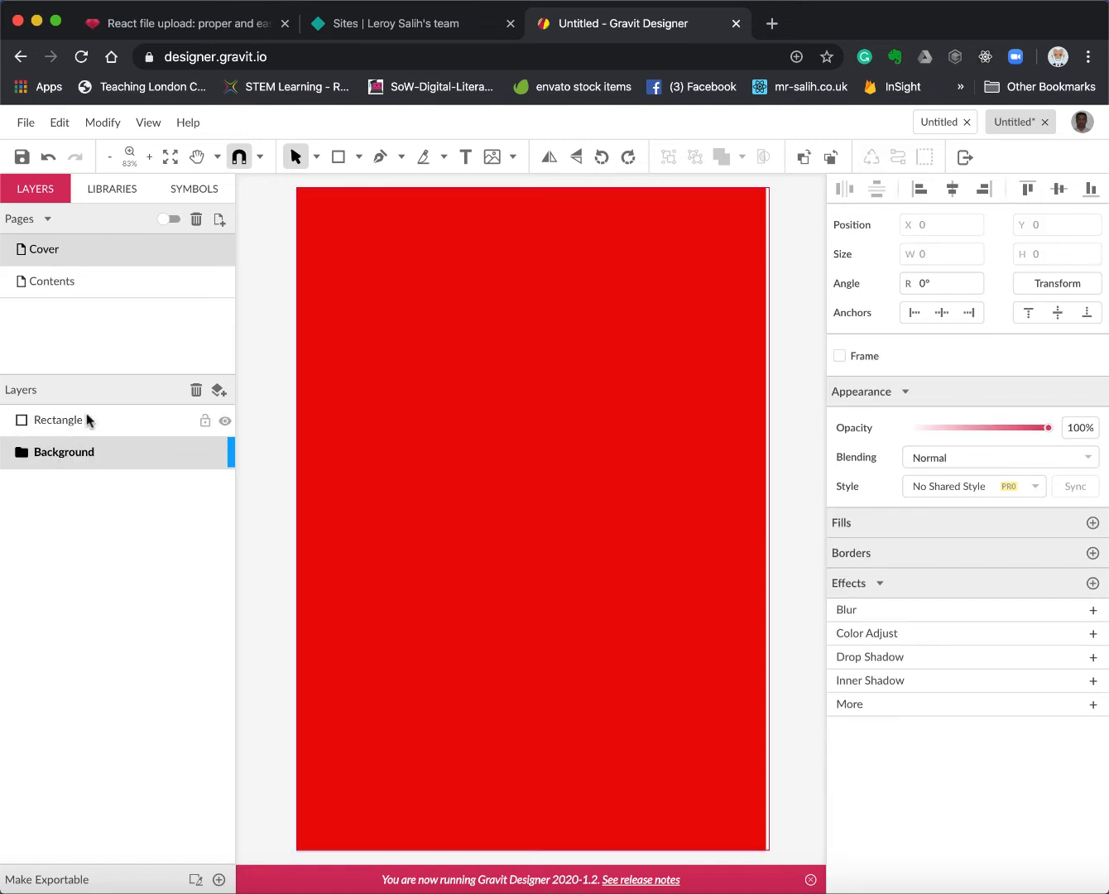
pyautogui.click(87, 420)
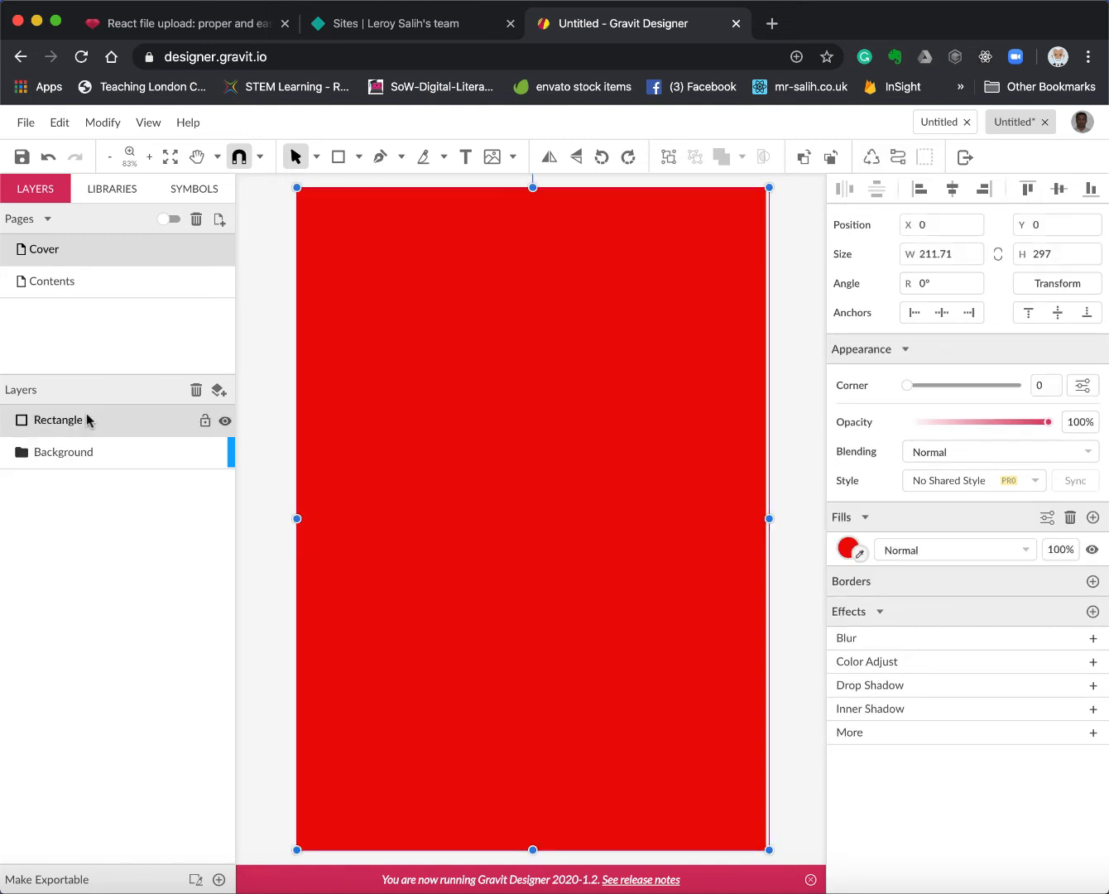
pyautogui.moveTo(88, 420); pyautogui.dragTo(99, 454)
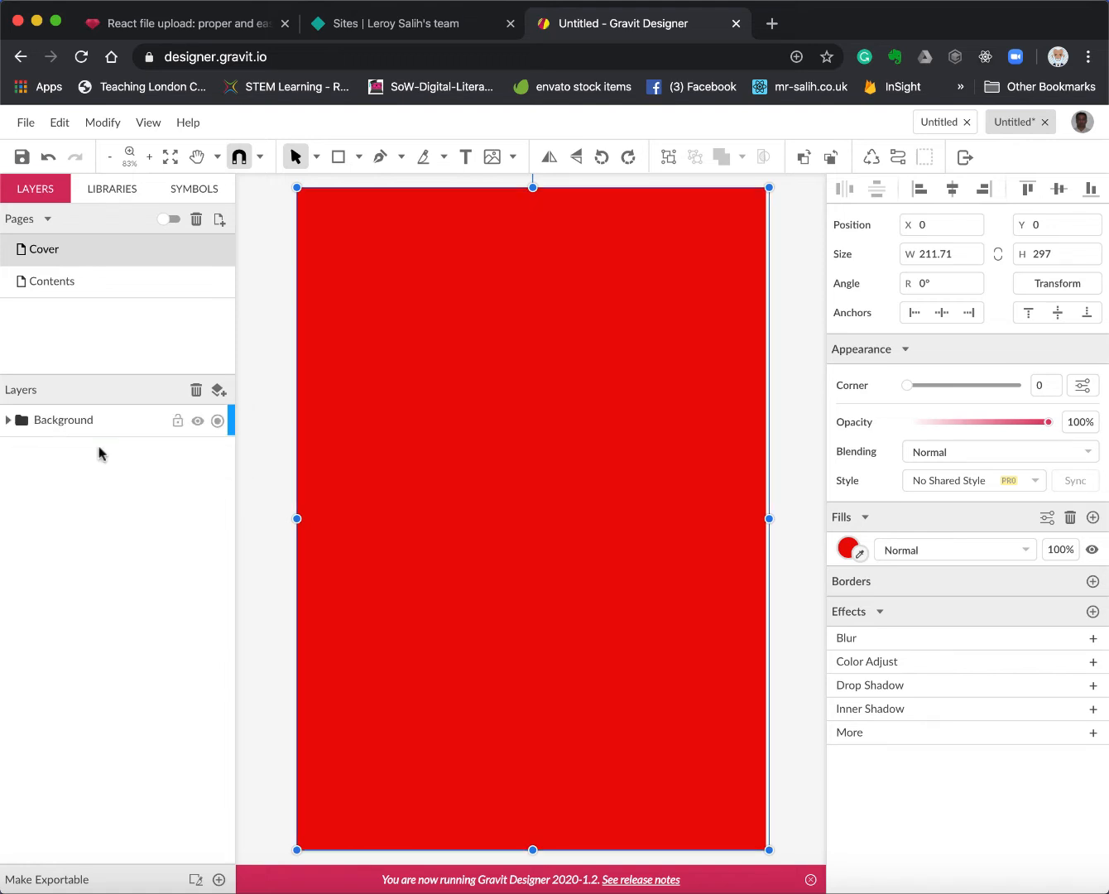
pyautogui.click(7, 420)
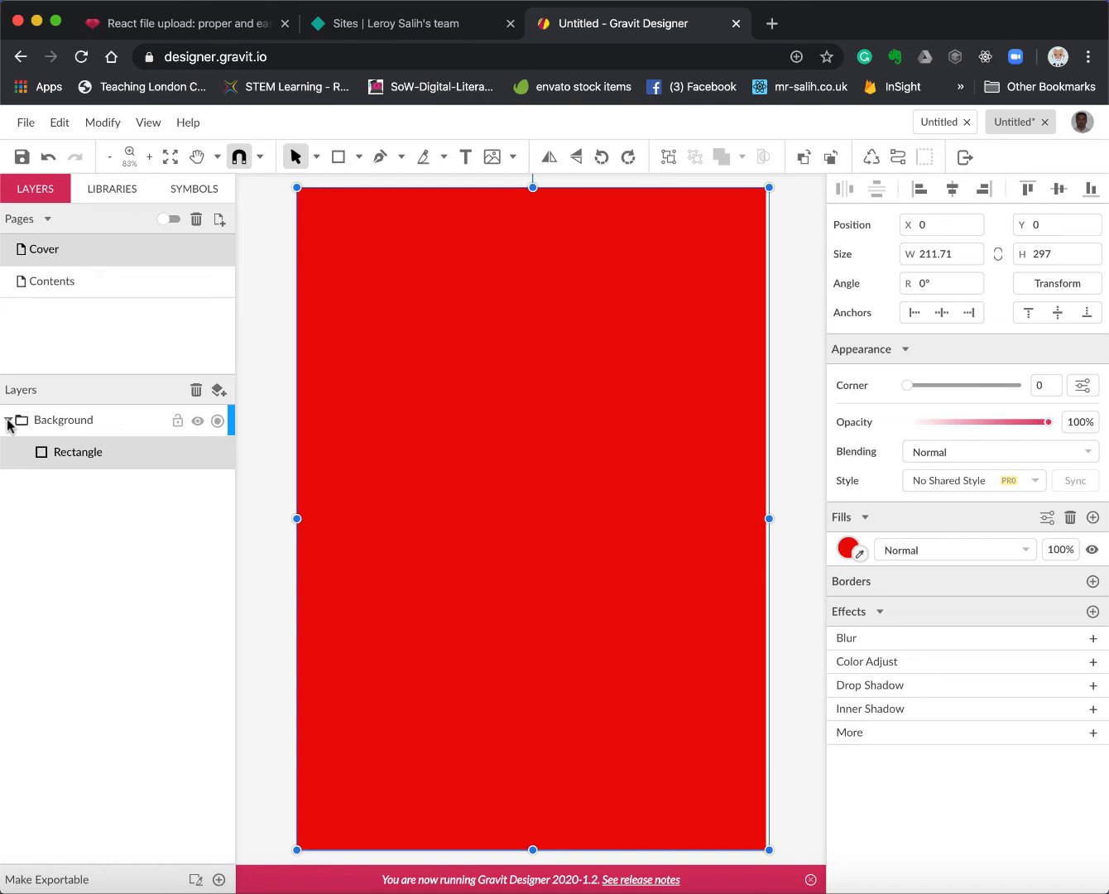
pyautogui.click(8, 420)
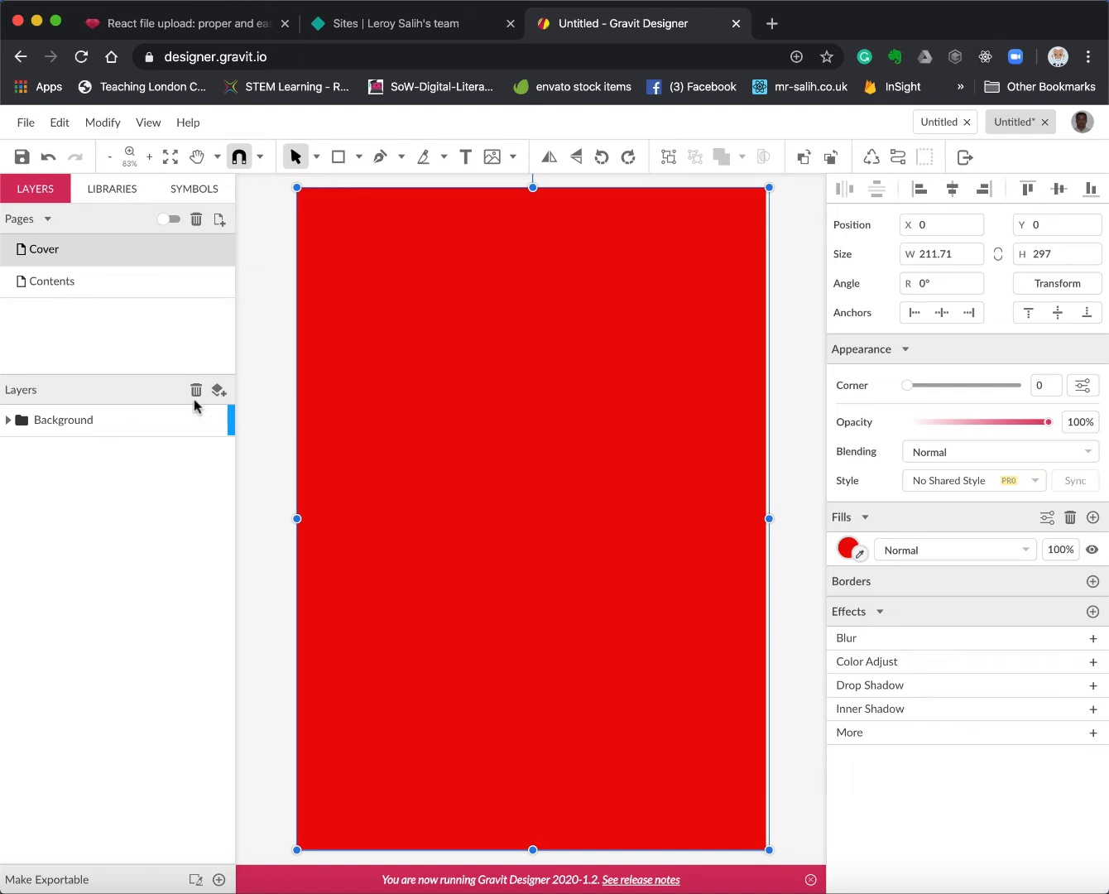
# - Add another layer to the Cover page and name it Title
pyautogui.click(219, 391)
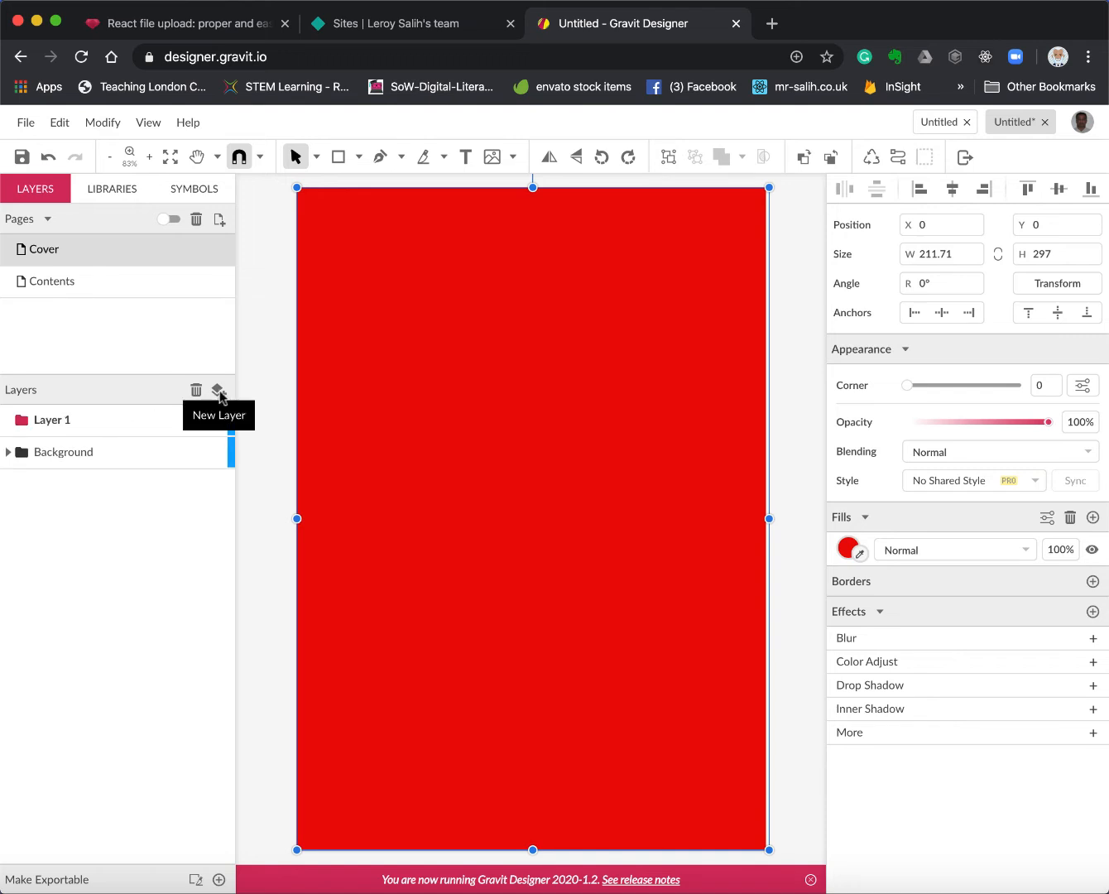
pyautogui.doubleClick(65, 421)
pyautogui.write('Title')
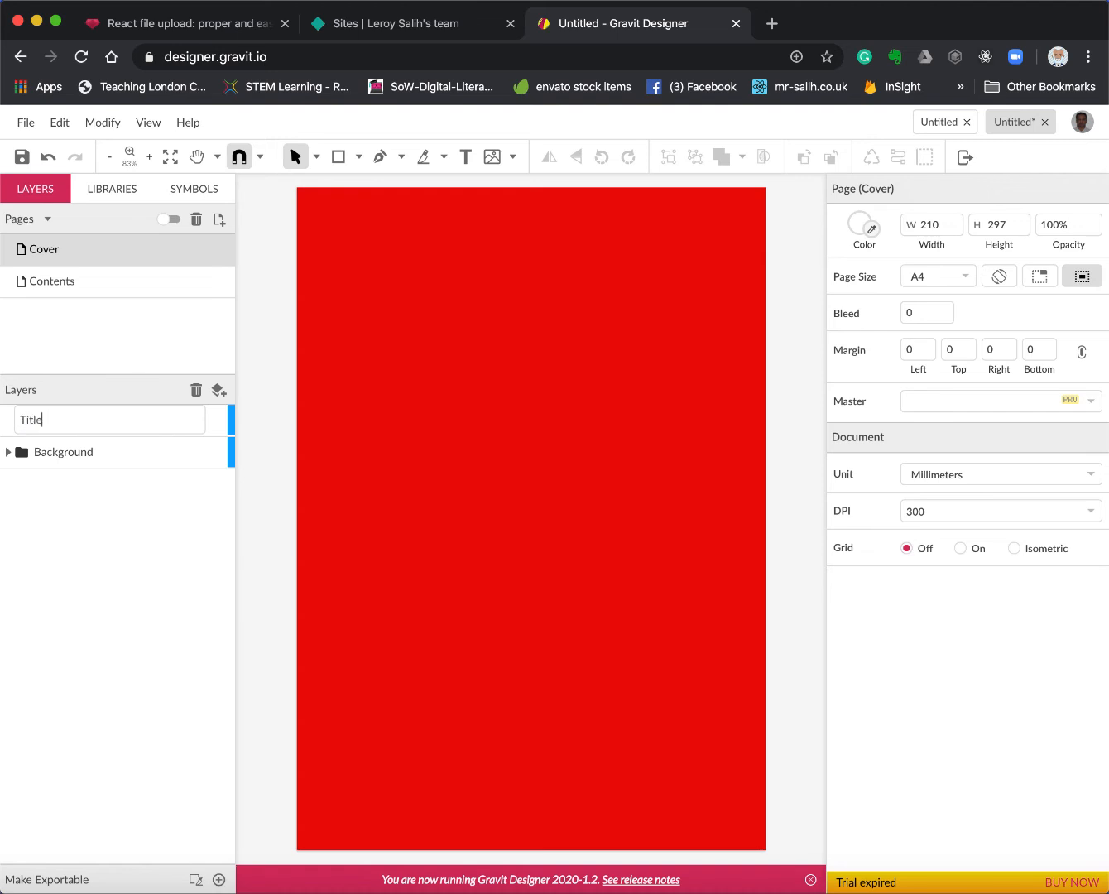
pyautogui.press('Return')
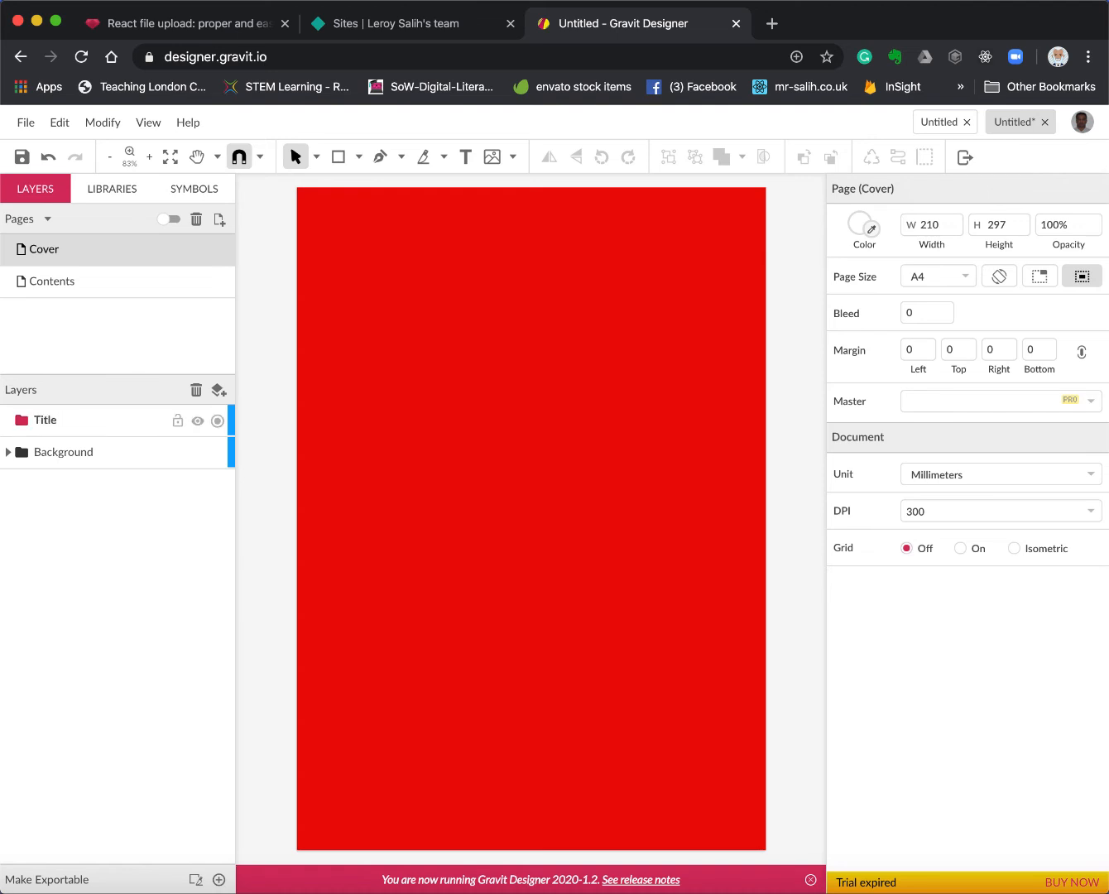
# - Add the text "This is my magazine." in the Title layer near the top of the Cover page
pyautogui.click(465, 157)
pyautogui.click(398, 273)
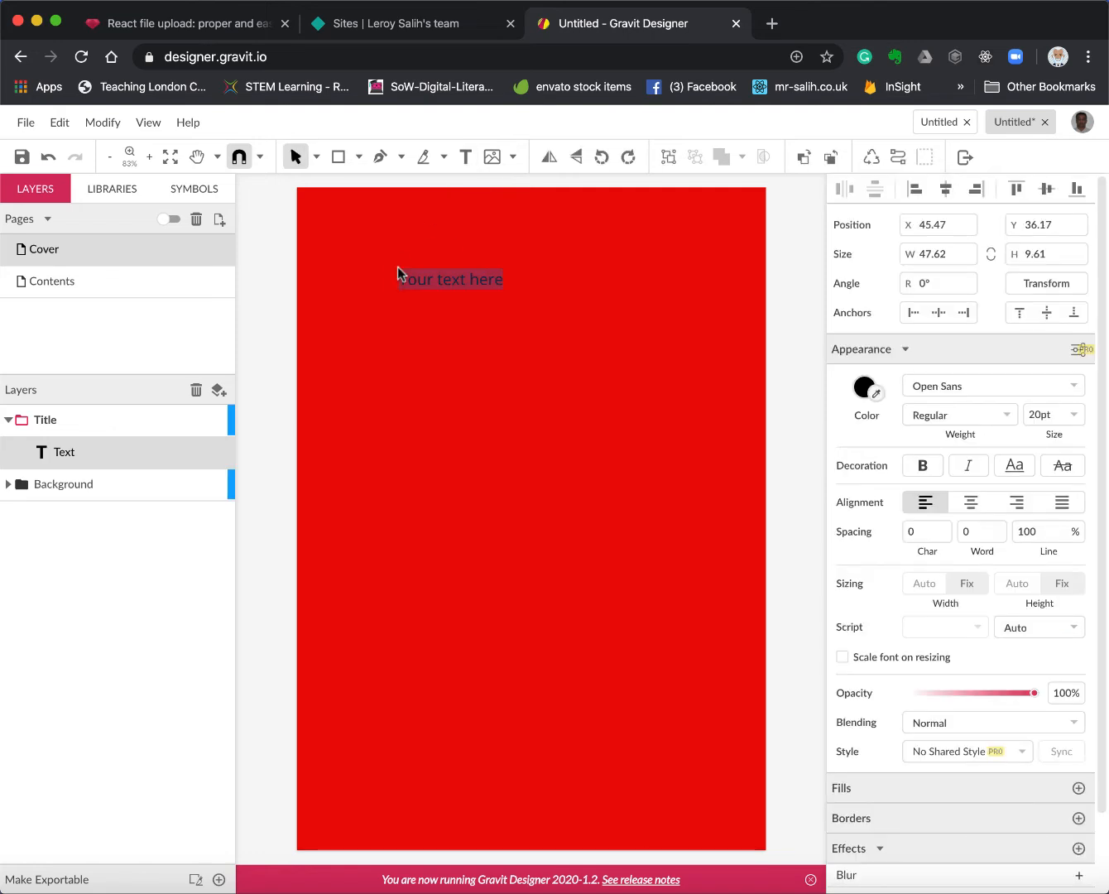
pyautogui.write('This is my mag')
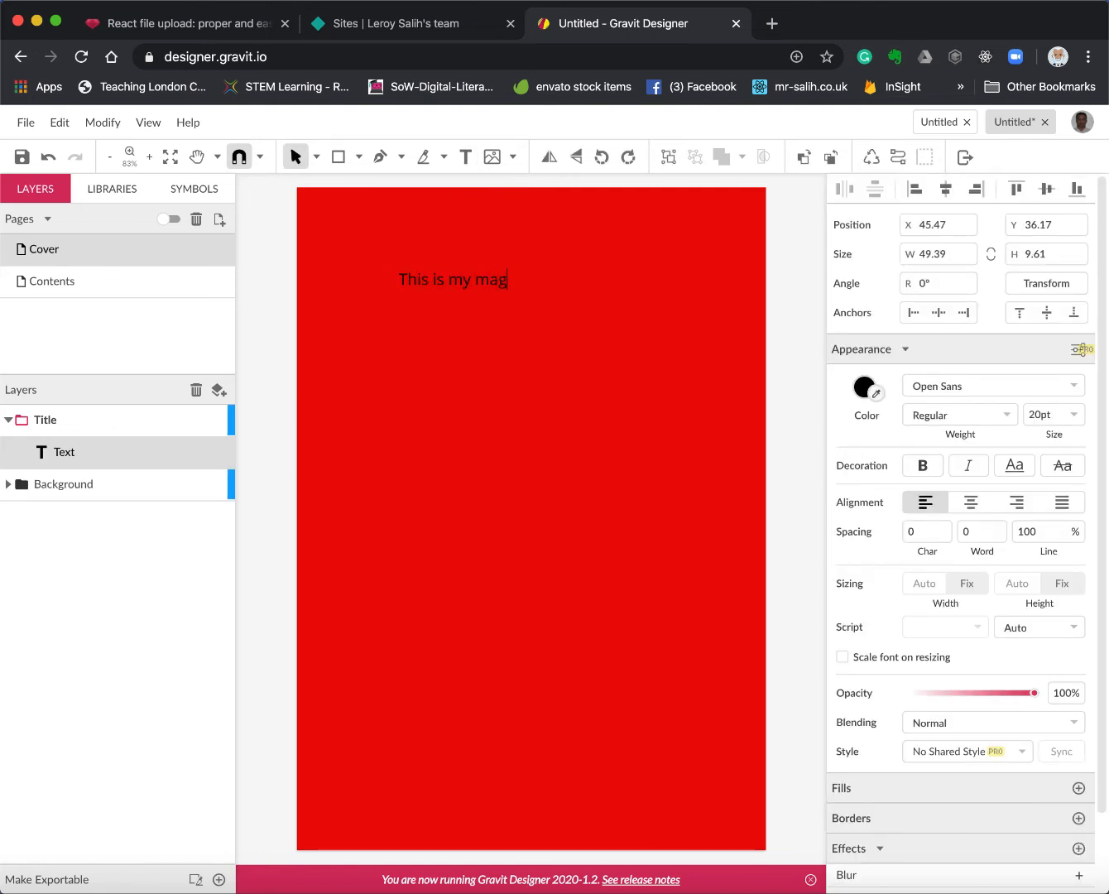
pyautogui.write('azine.')
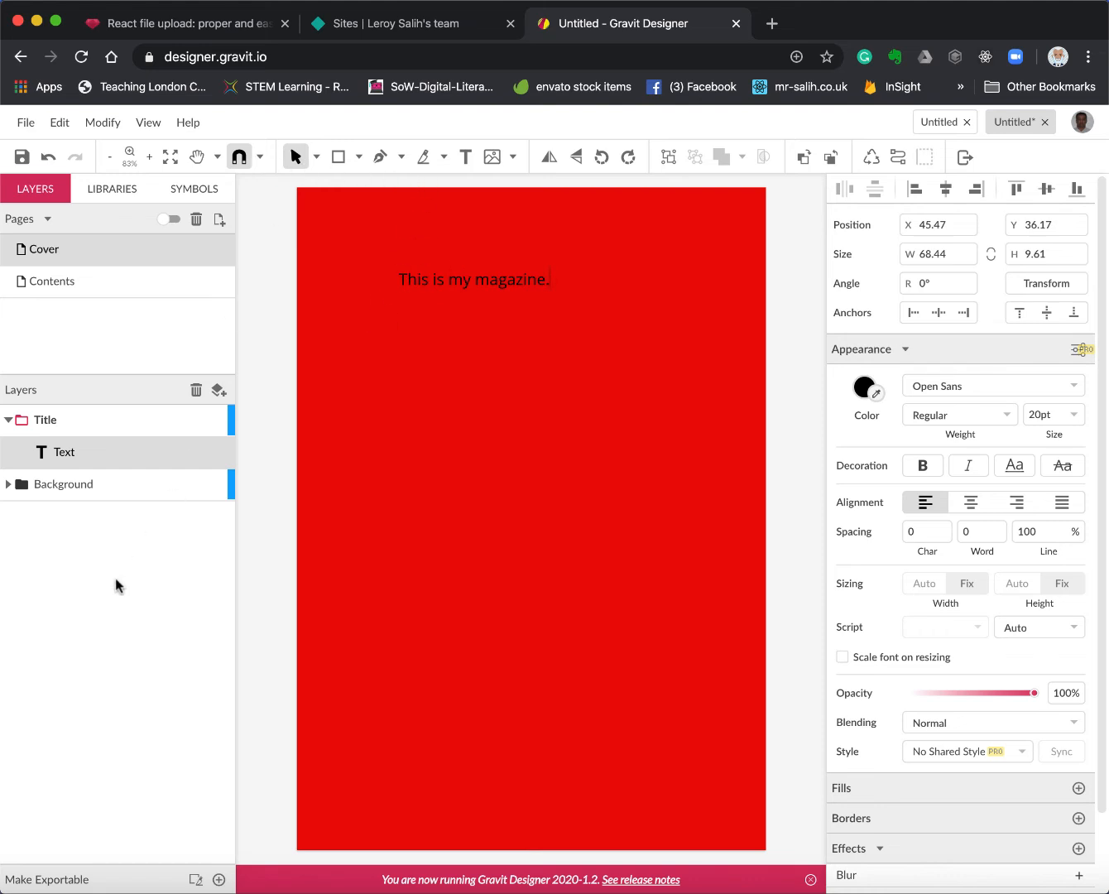
pyautogui.click(106, 446)
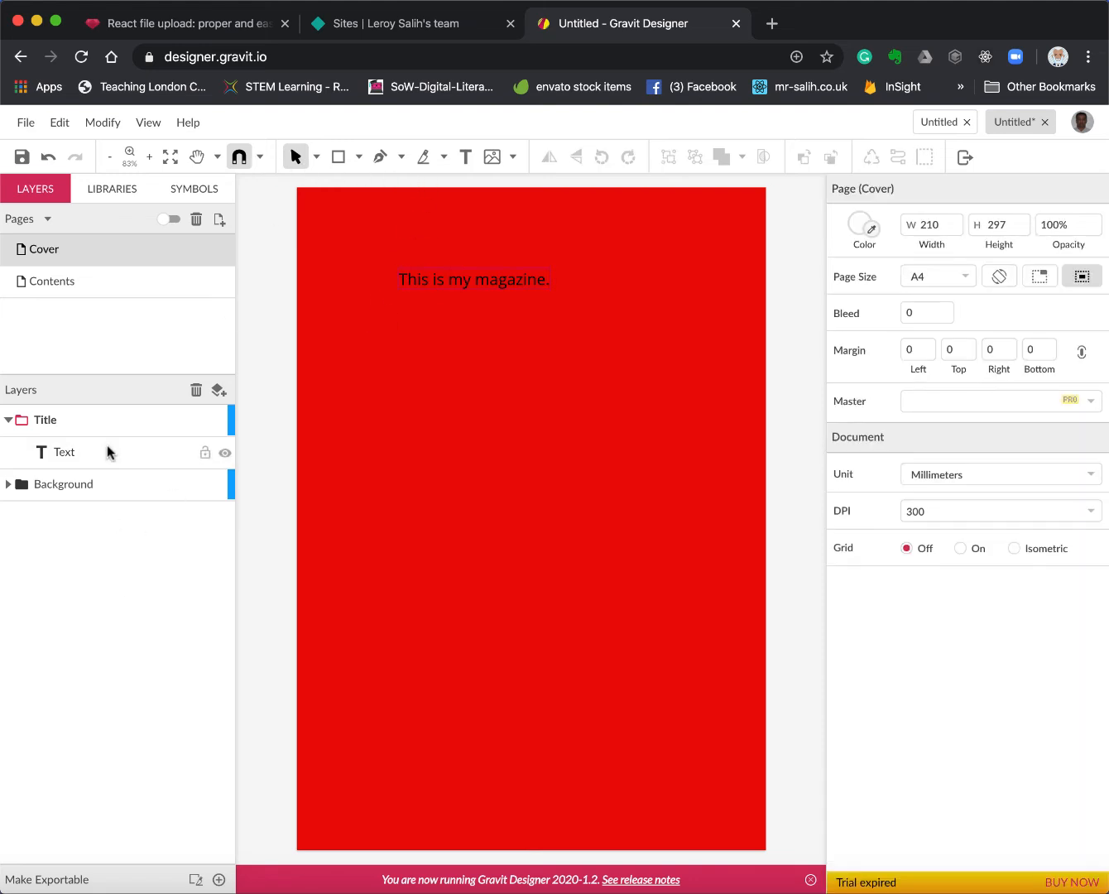
# - Select the magazine text and its Title layer, and collapse and re-expand the layer to examine its contents
pyautogui.click(106, 449)
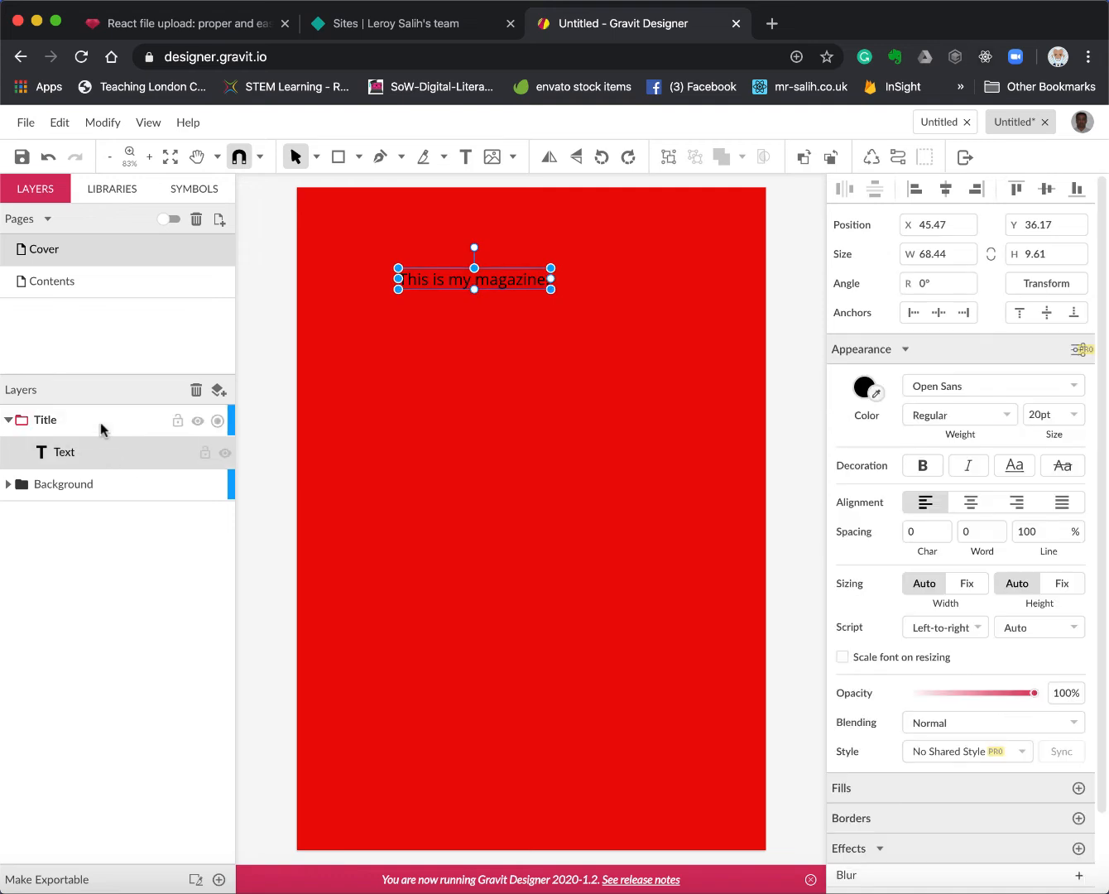
pyautogui.click(101, 422)
pyautogui.click(9, 421)
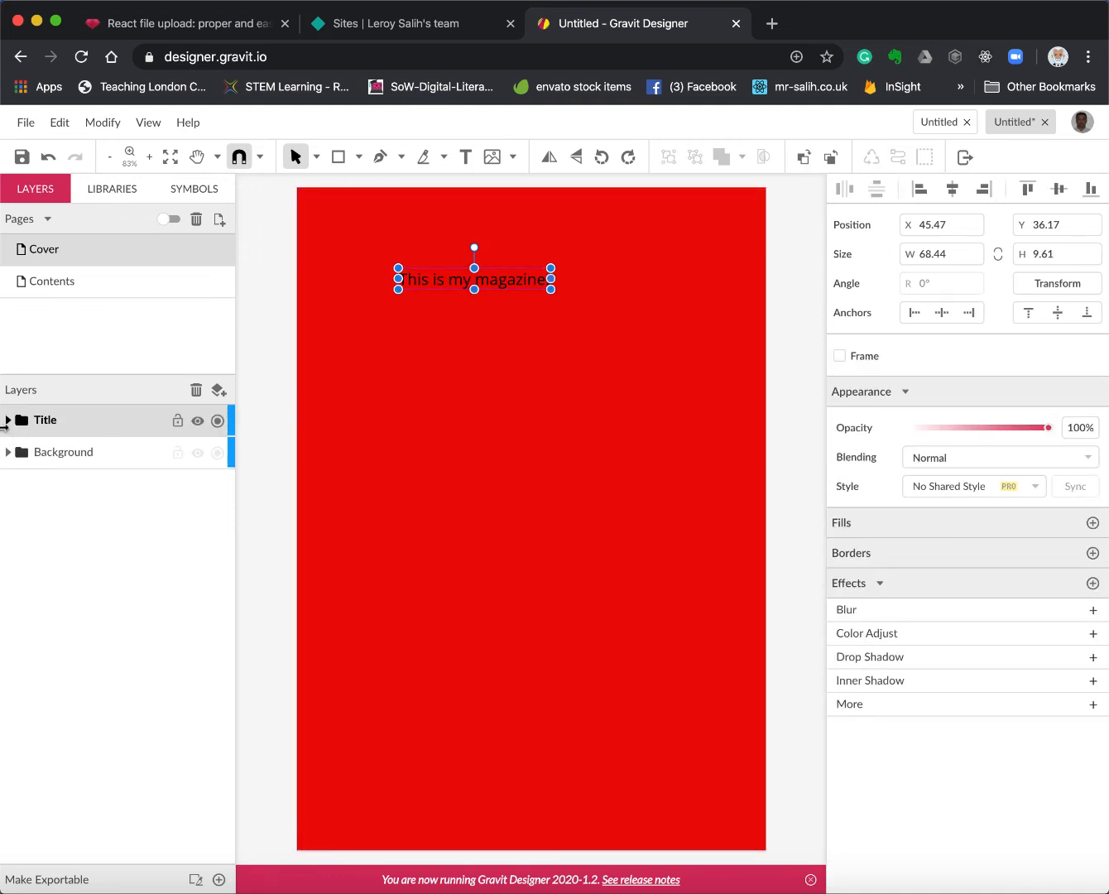
pyautogui.click(9, 421)
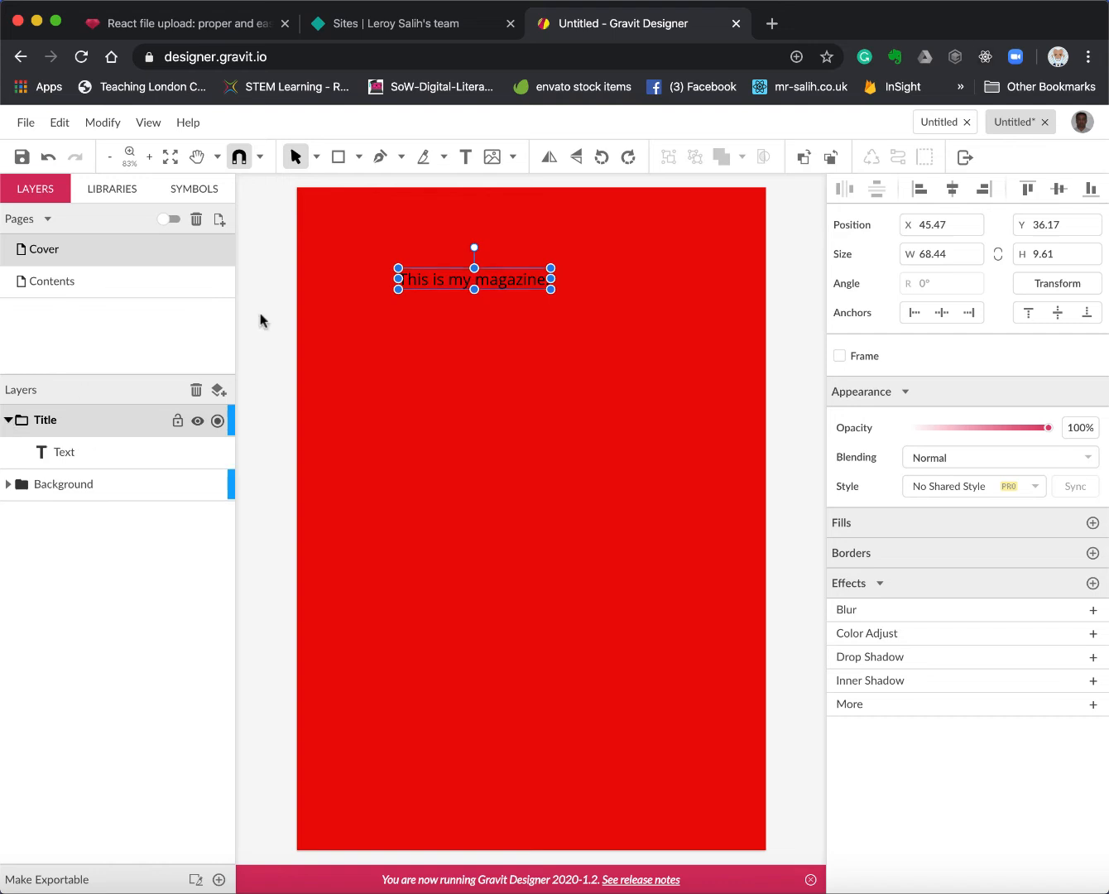
# - Add a second text reading "This magazine costs 50SAR" below the first line on the Cover page
pyautogui.click(465, 158)
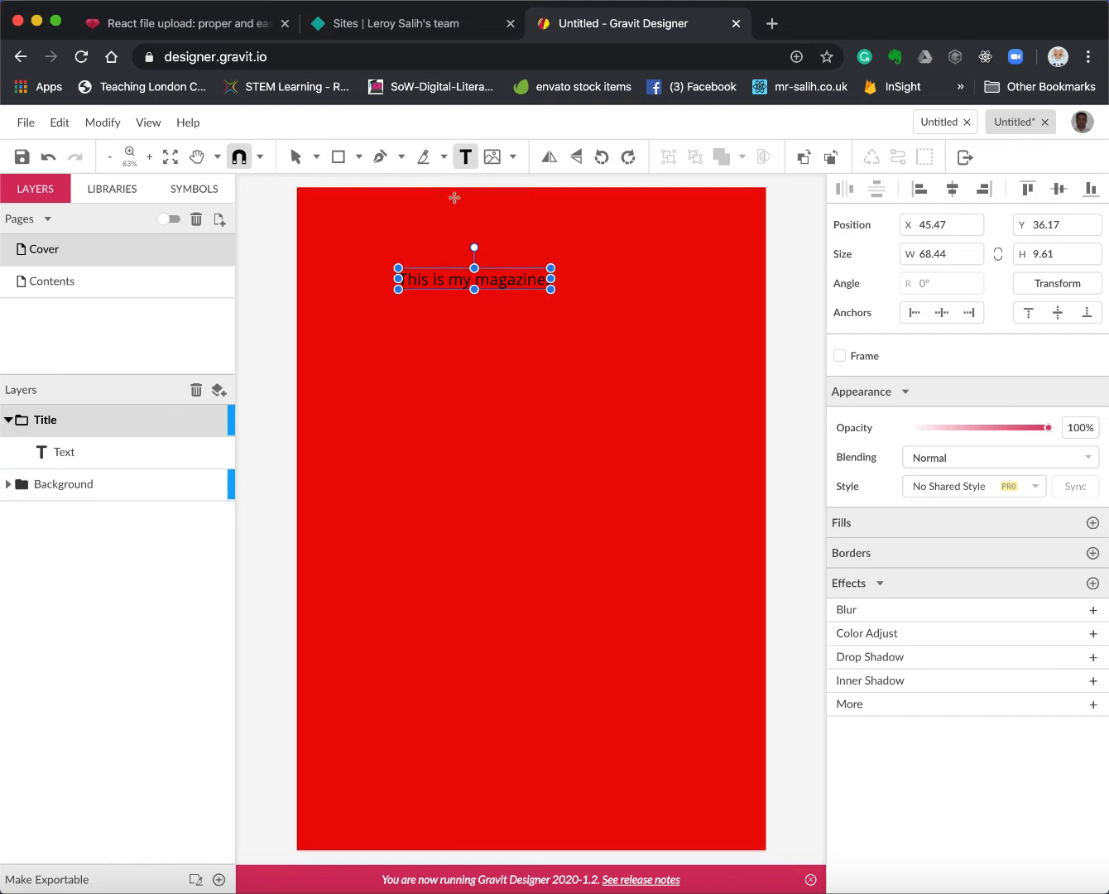
pyautogui.click(440, 379)
pyautogui.write('This')
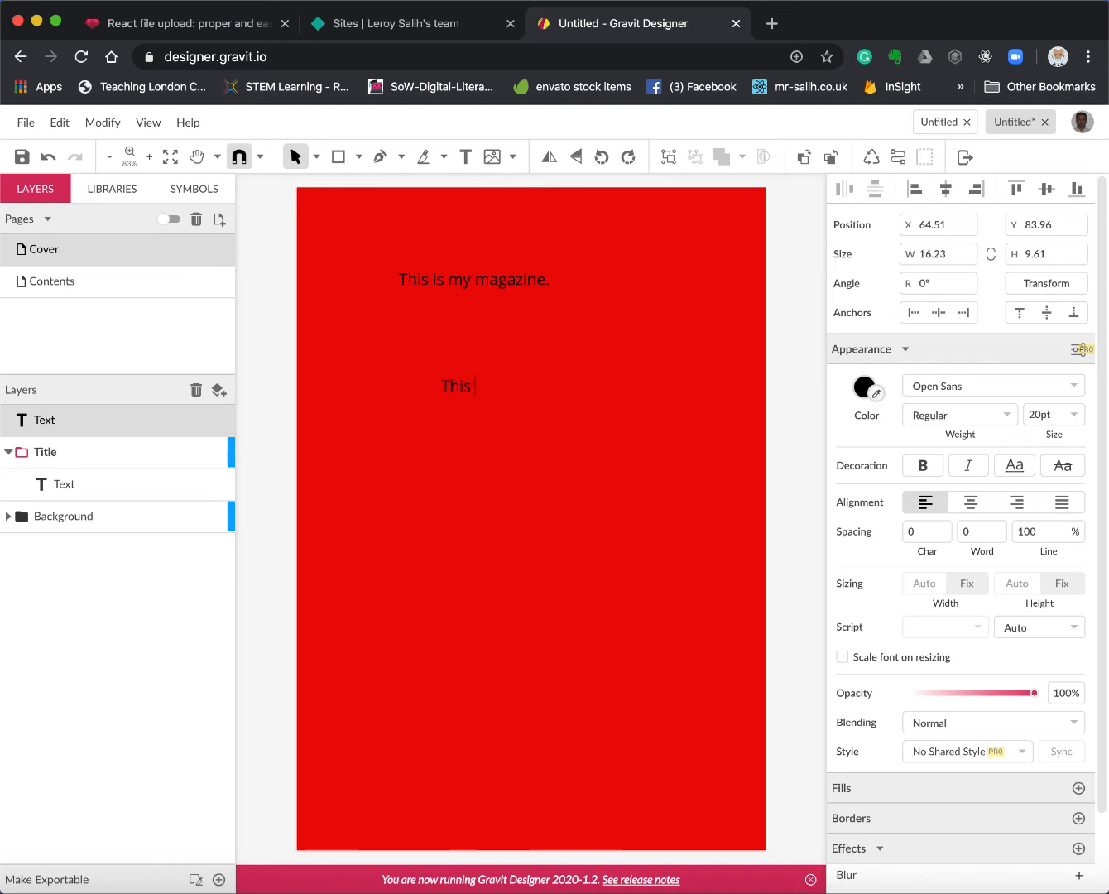
pyautogui.write(' magazine costs 50')
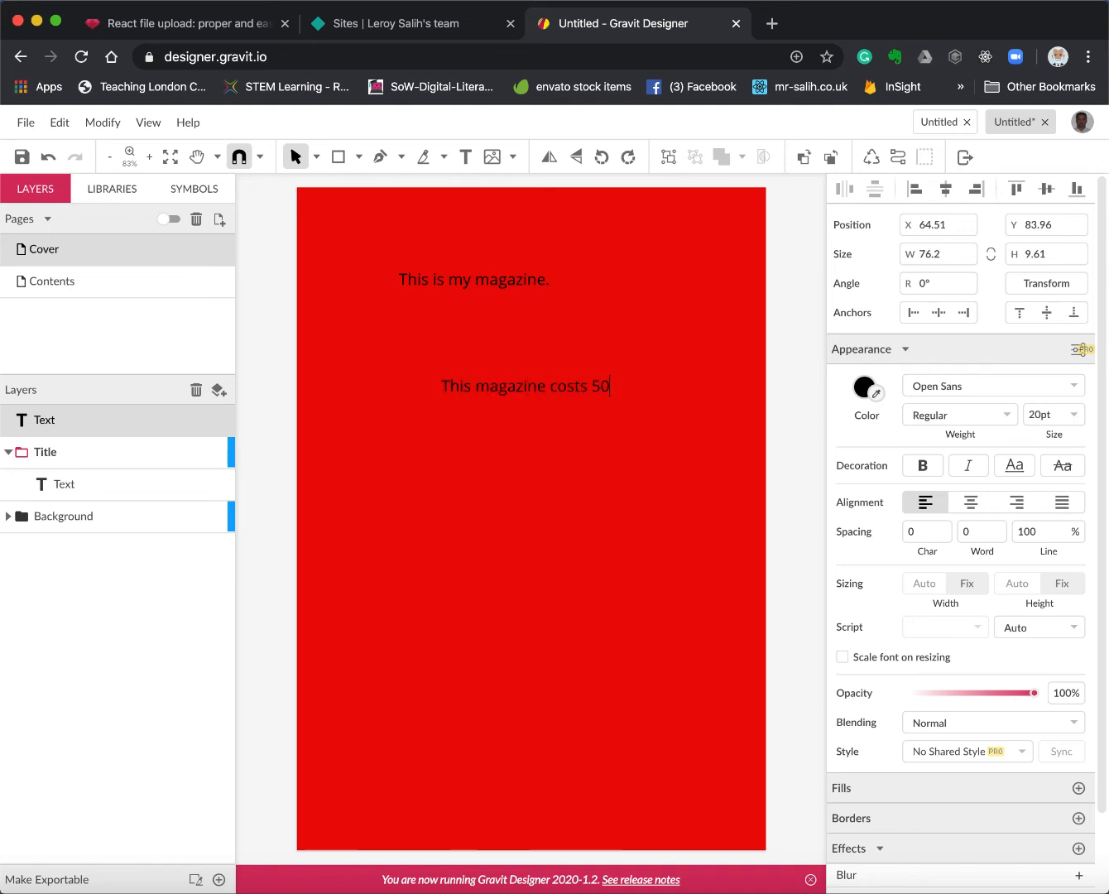
pyautogui.write('ryals')
pyautogui.press('BackSpace')
pyautogui.press('BackSpace')
pyautogui.press('BackSpace')
pyautogui.press('BackSpace')
pyautogui.press('BackSpace')
pyautogui.write('SAR')
# - Move the price text up to just beneath the magazine title text, at about X 44 mm, Y 58 mm
pyautogui.click(471, 386)
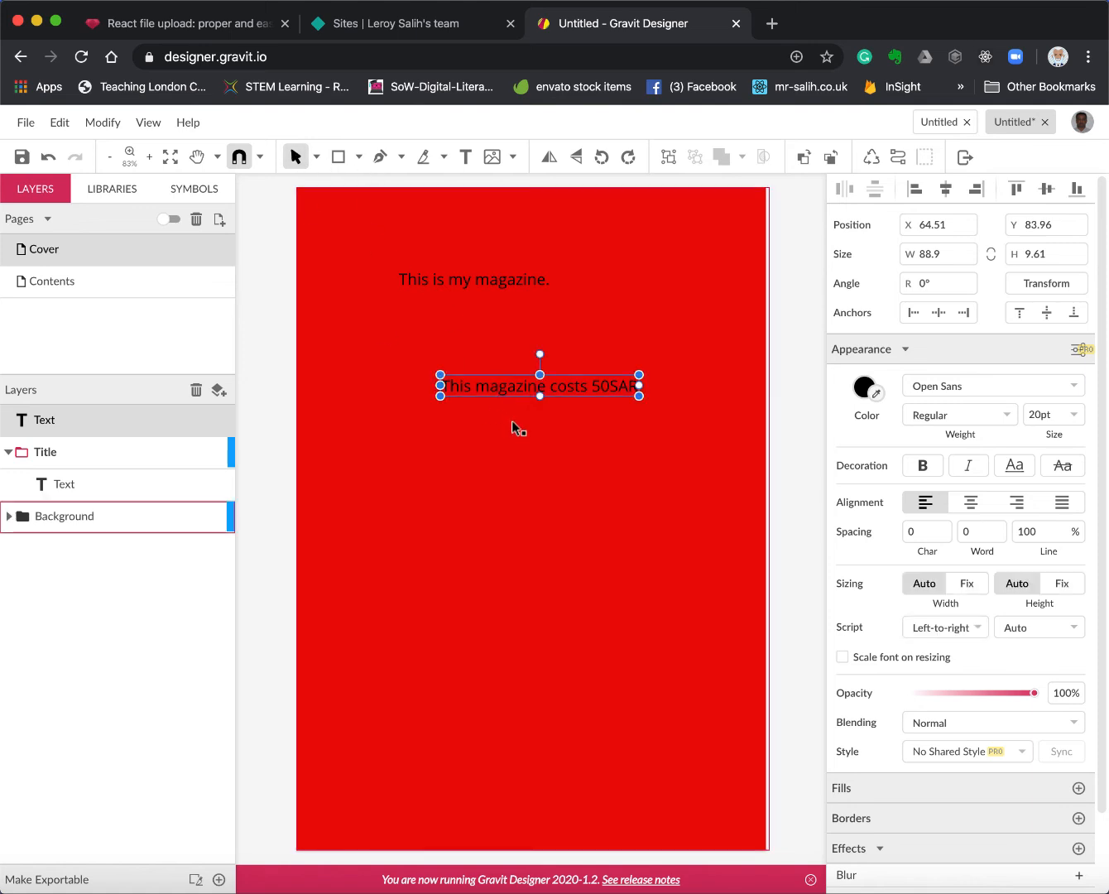
pyautogui.moveTo(509, 401); pyautogui.dragTo(459, 341)
pyautogui.click(472, 428)
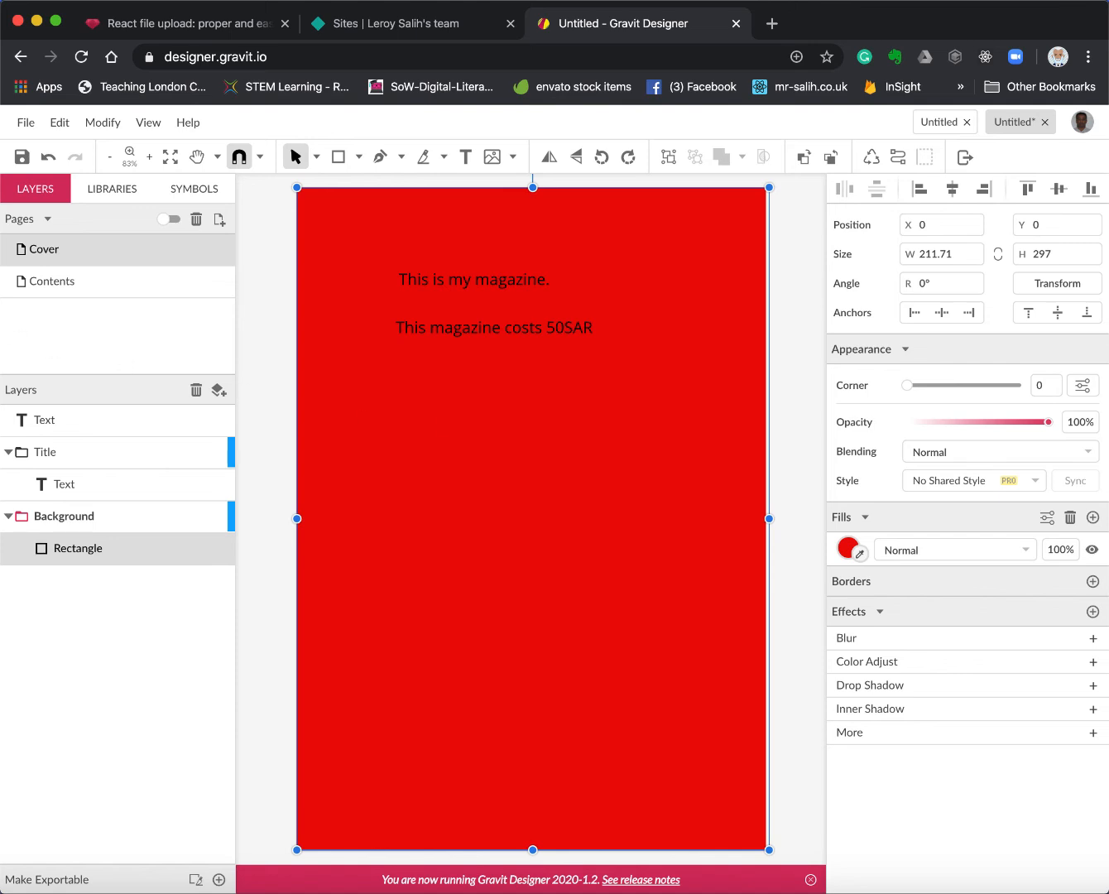
# - Move the price text into the Title layer, and collapse the Background and Title layers
pyautogui.click(95, 425)
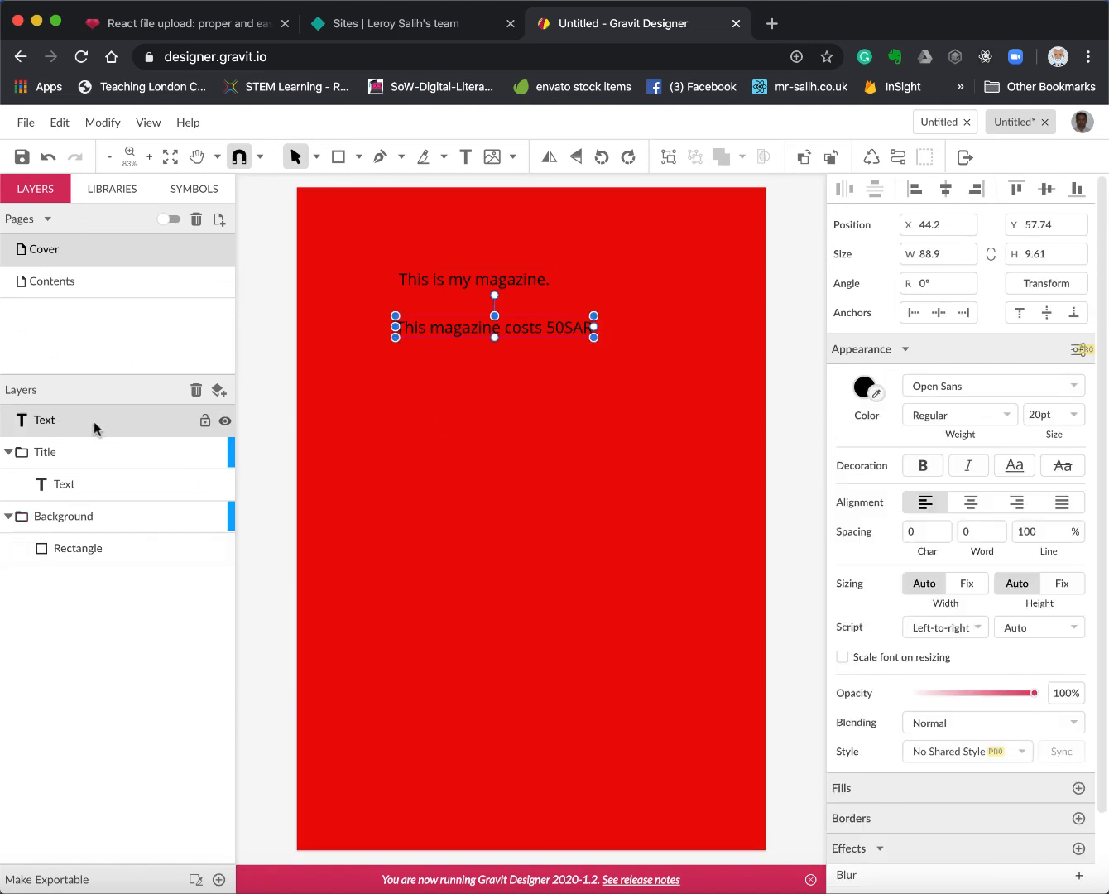
pyautogui.moveTo(92, 445); pyautogui.dragTo(109, 455)
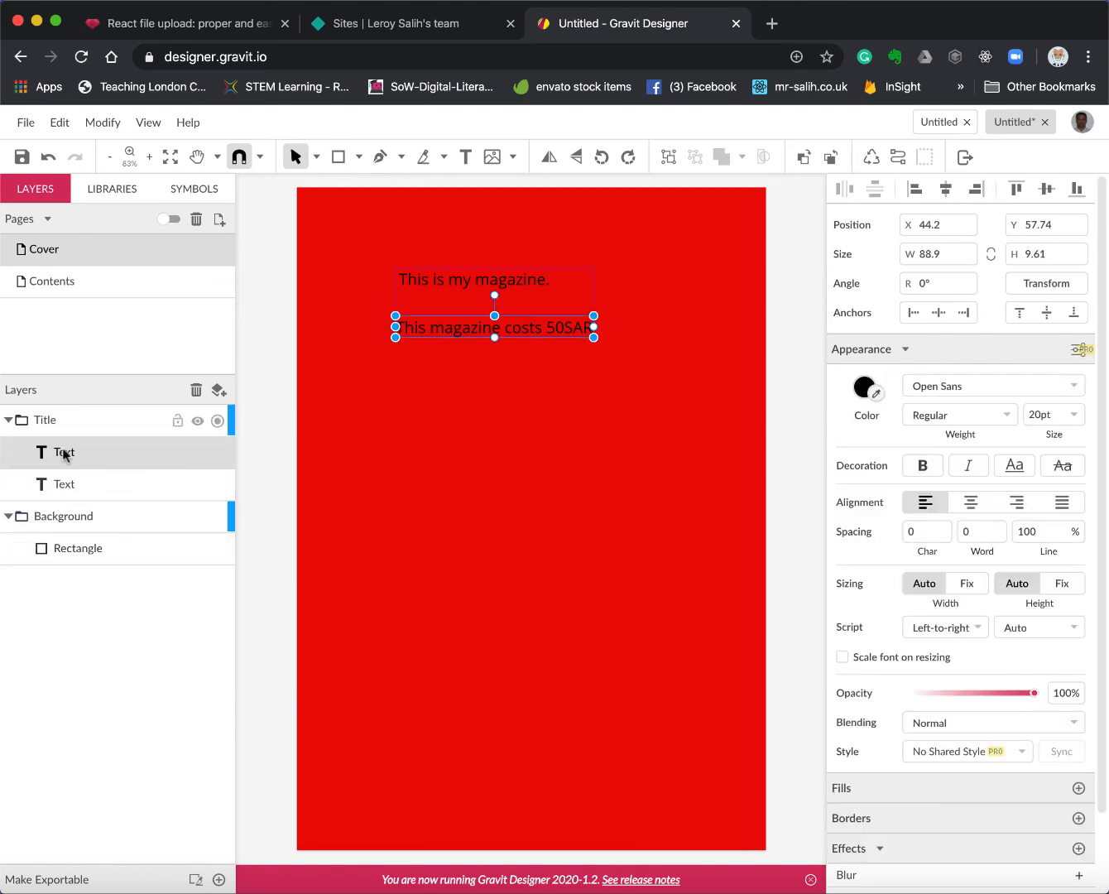
pyautogui.click(8, 516)
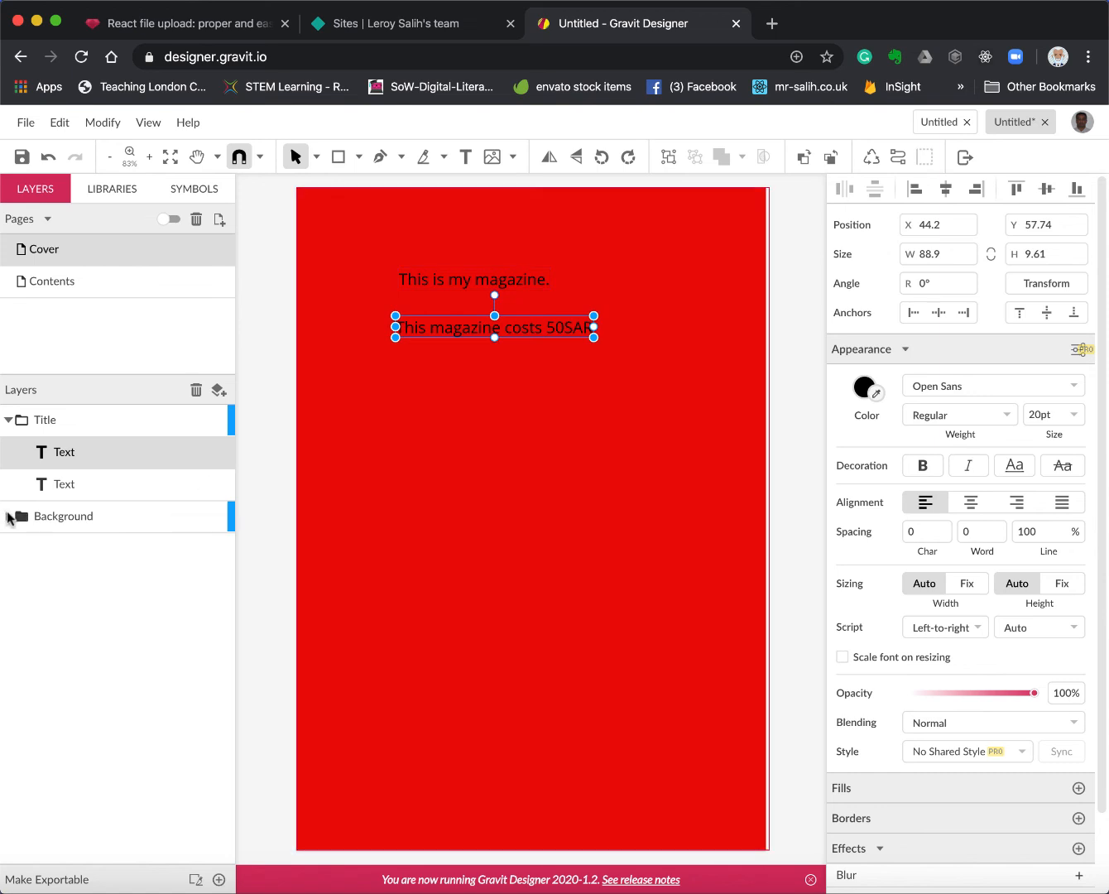
pyautogui.click(10, 420)
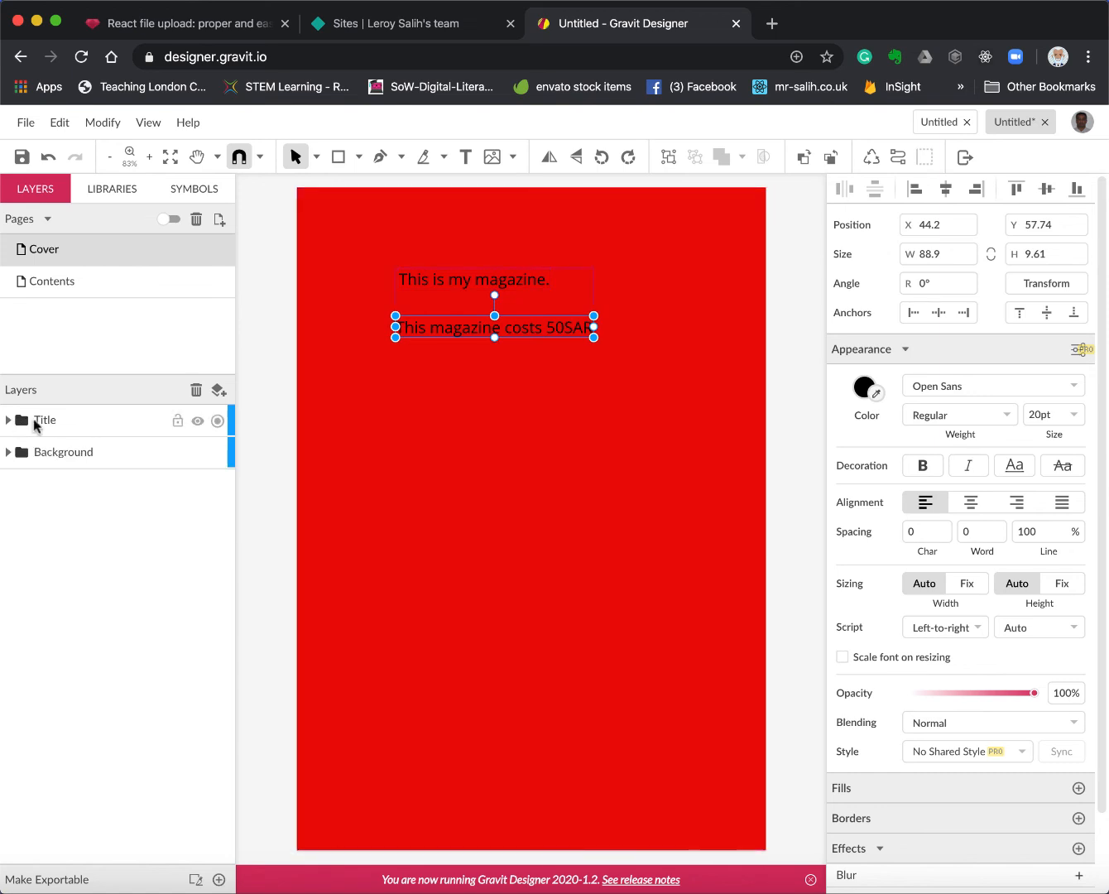
# - Select the Background layer, hide it to view the Cover without the red fill, and show it again
pyautogui.click(137, 462)
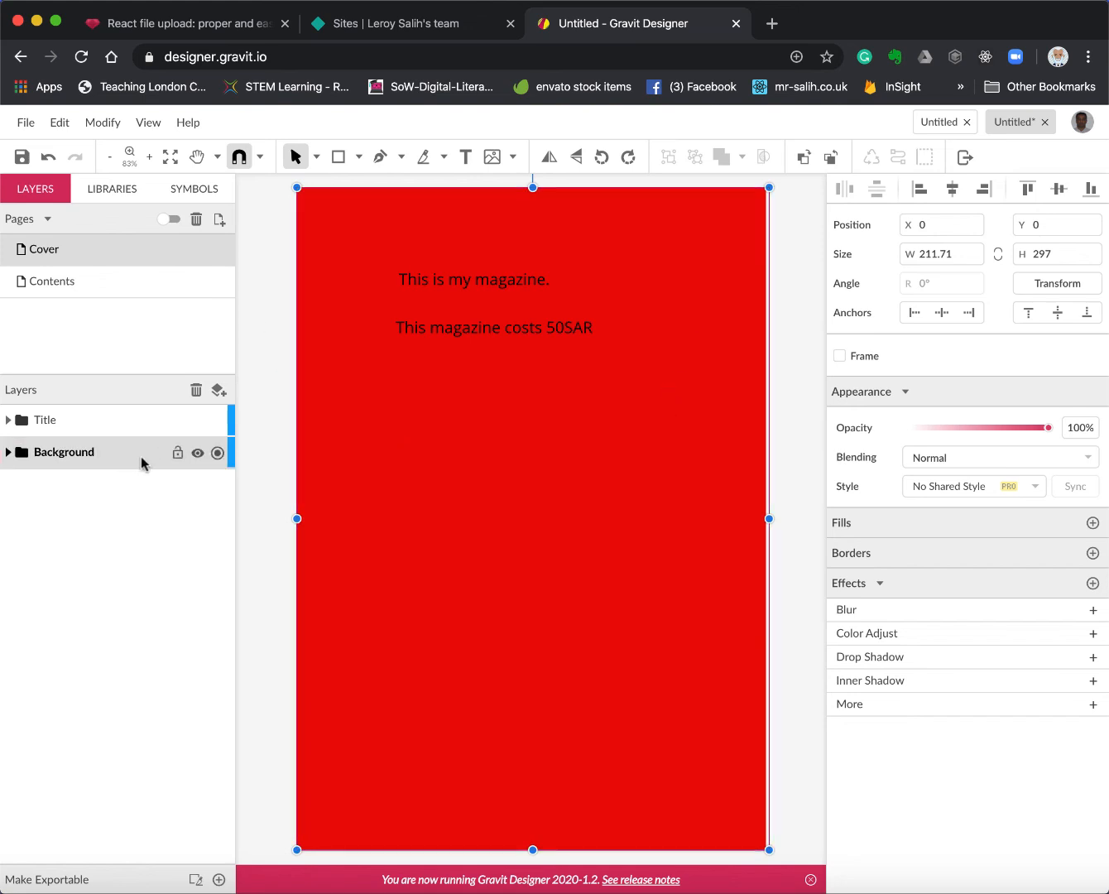
pyautogui.click(198, 454)
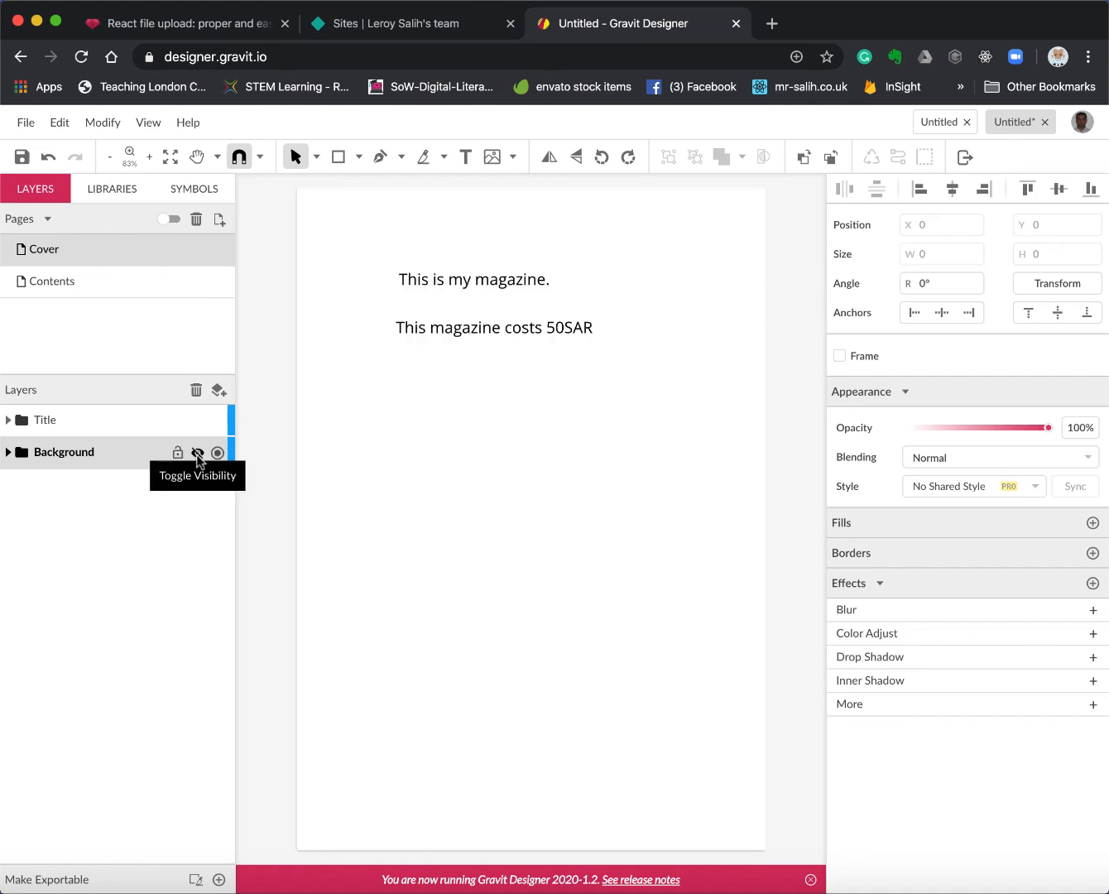
pyautogui.click(198, 453)
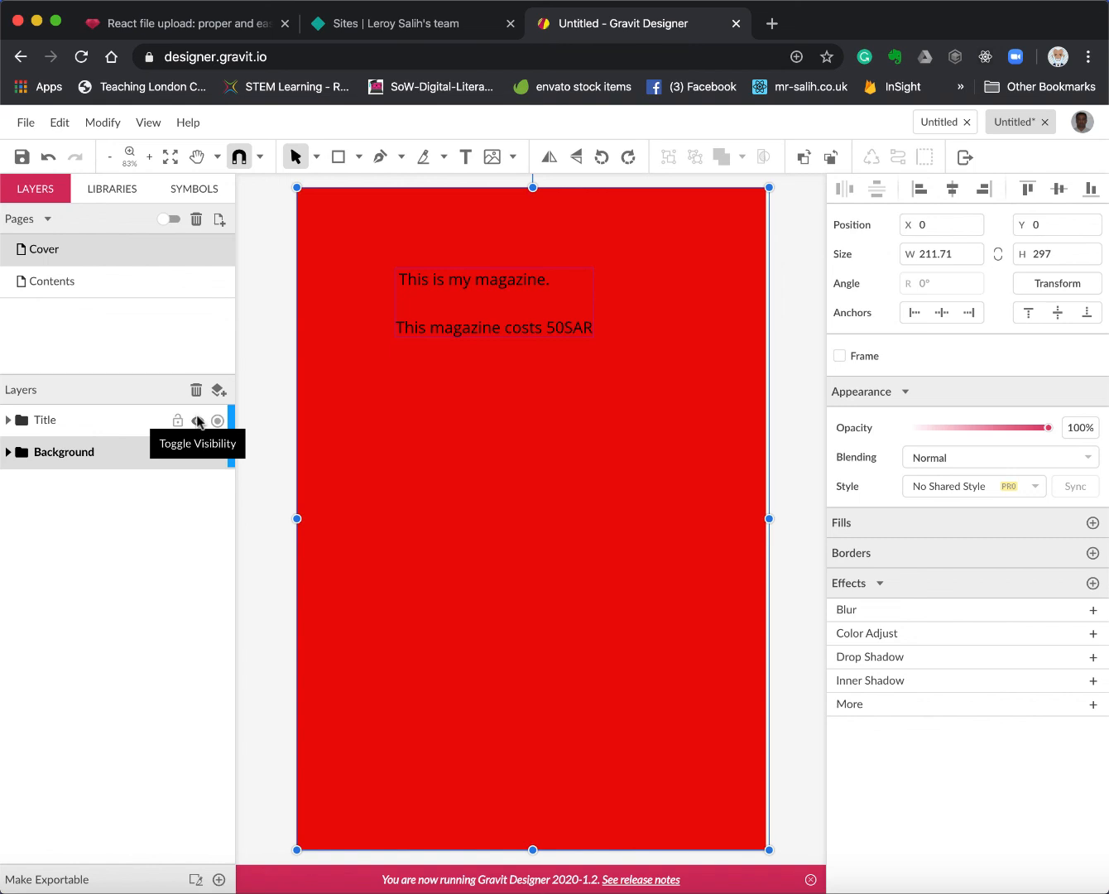
# - Toggle the Title layer's visibility off and on twice to check which Cover texts it controls
pyautogui.click(198, 421)
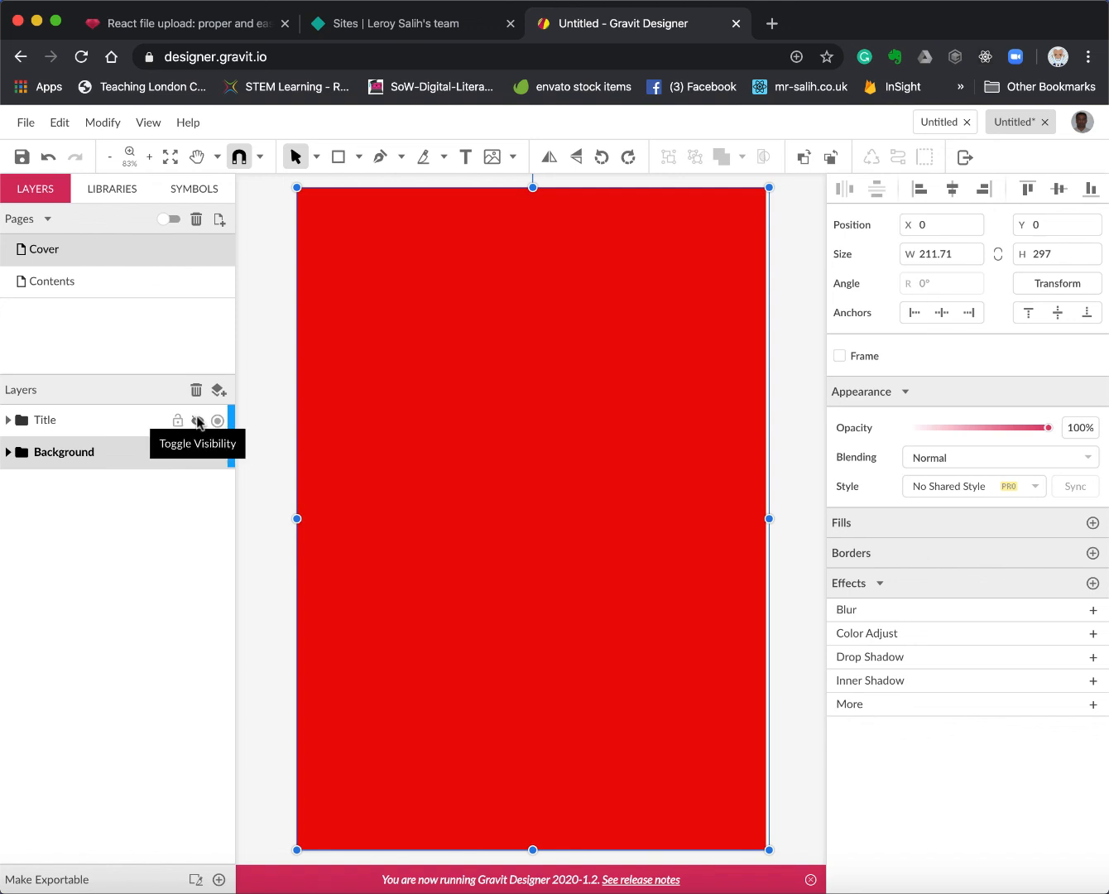
pyautogui.click(197, 422)
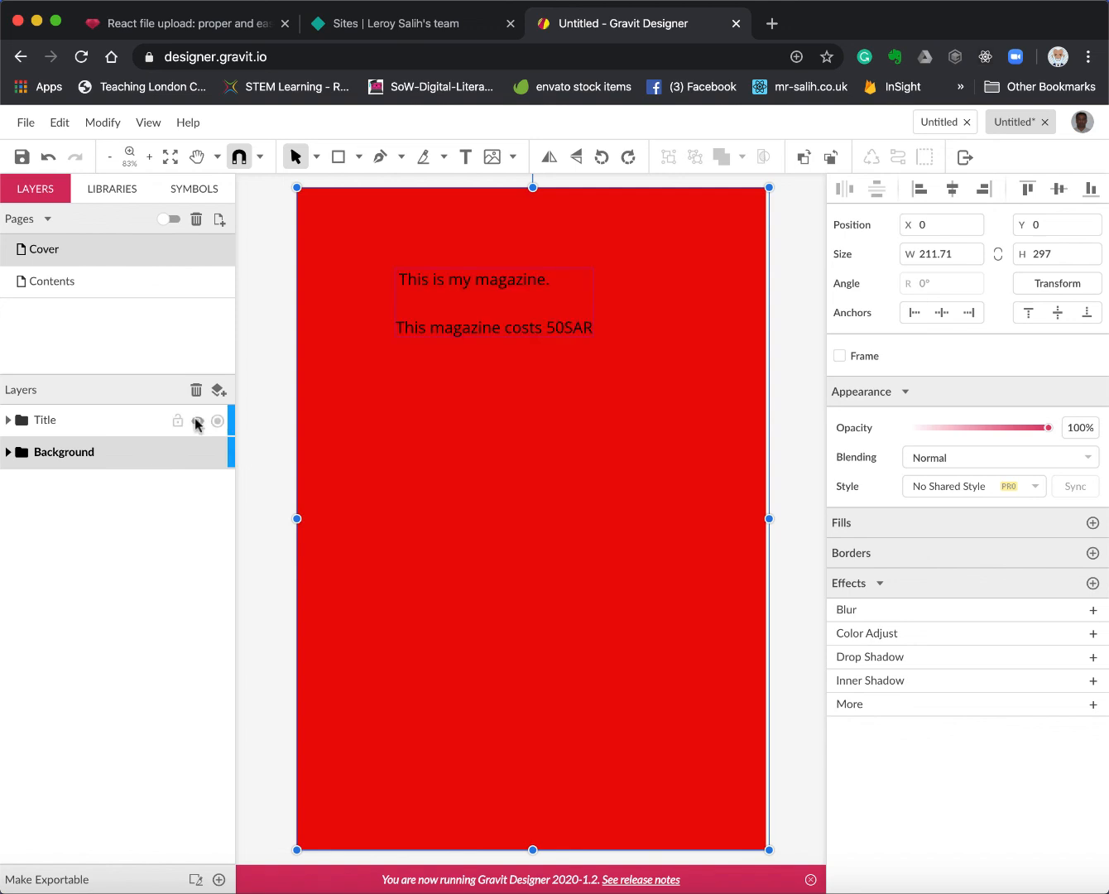
pyautogui.click(197, 421)
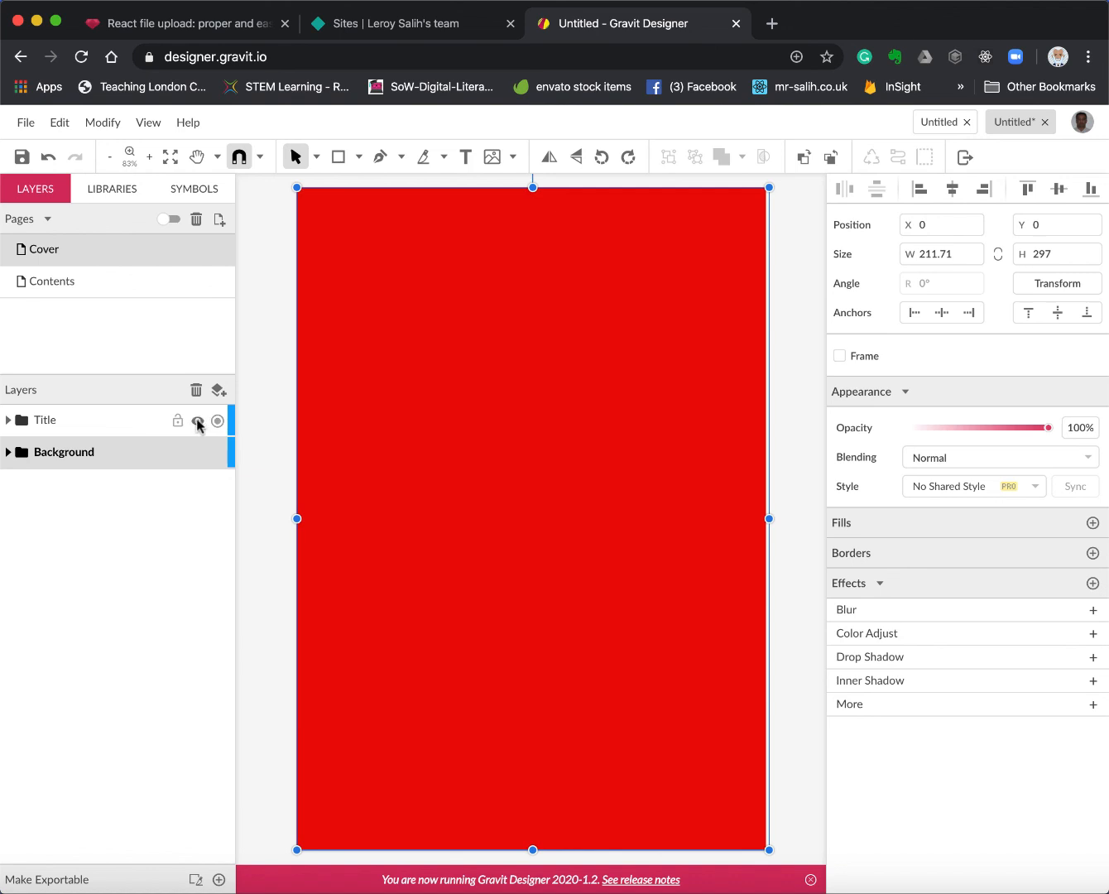
pyautogui.click(198, 422)
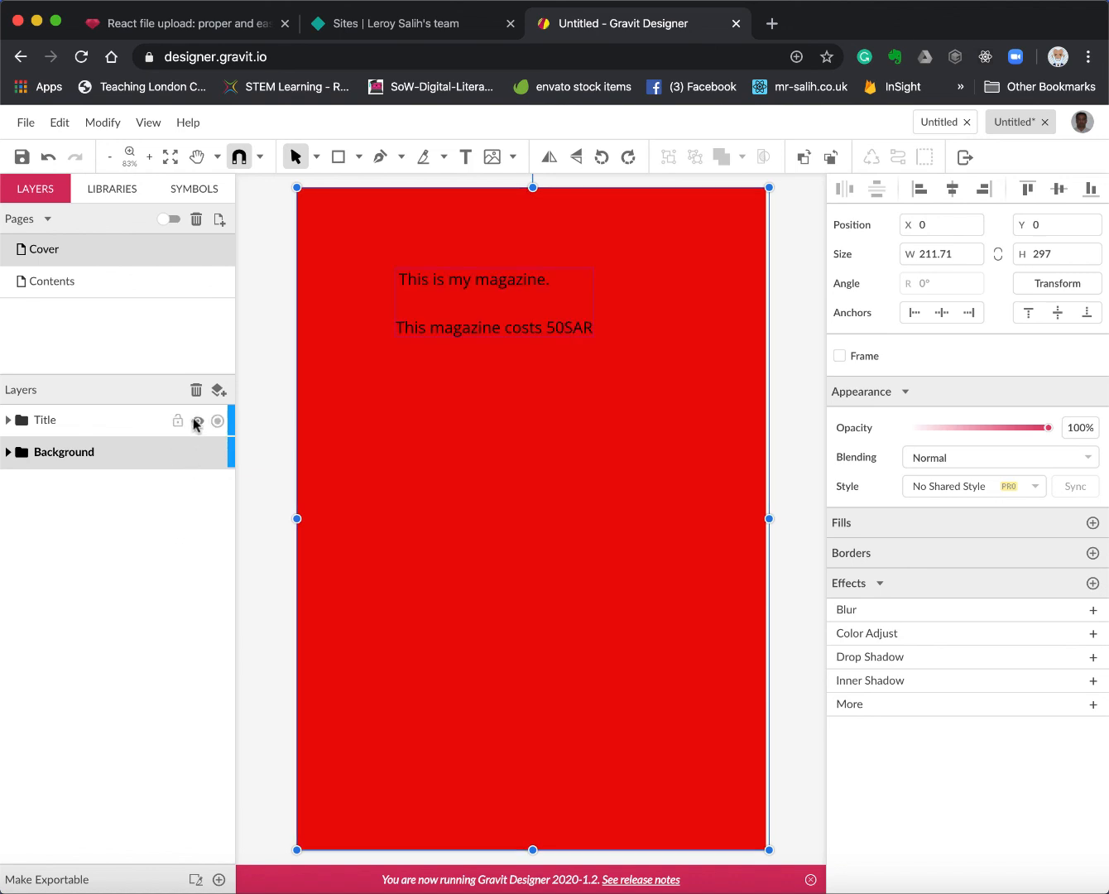
# - Hide both the Background and Title layers with nothing selected, and make both layers visible again
pyautogui.click(197, 453)
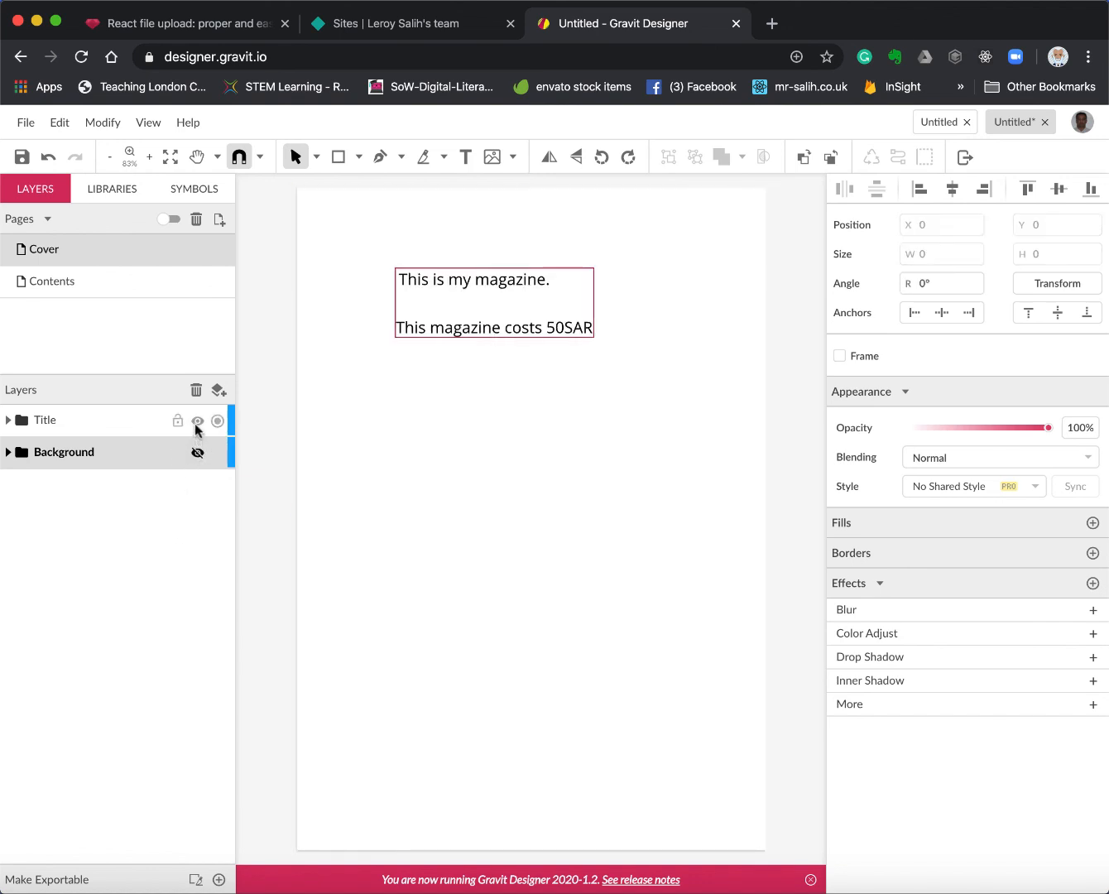
pyautogui.click(197, 422)
pyautogui.click(108, 583)
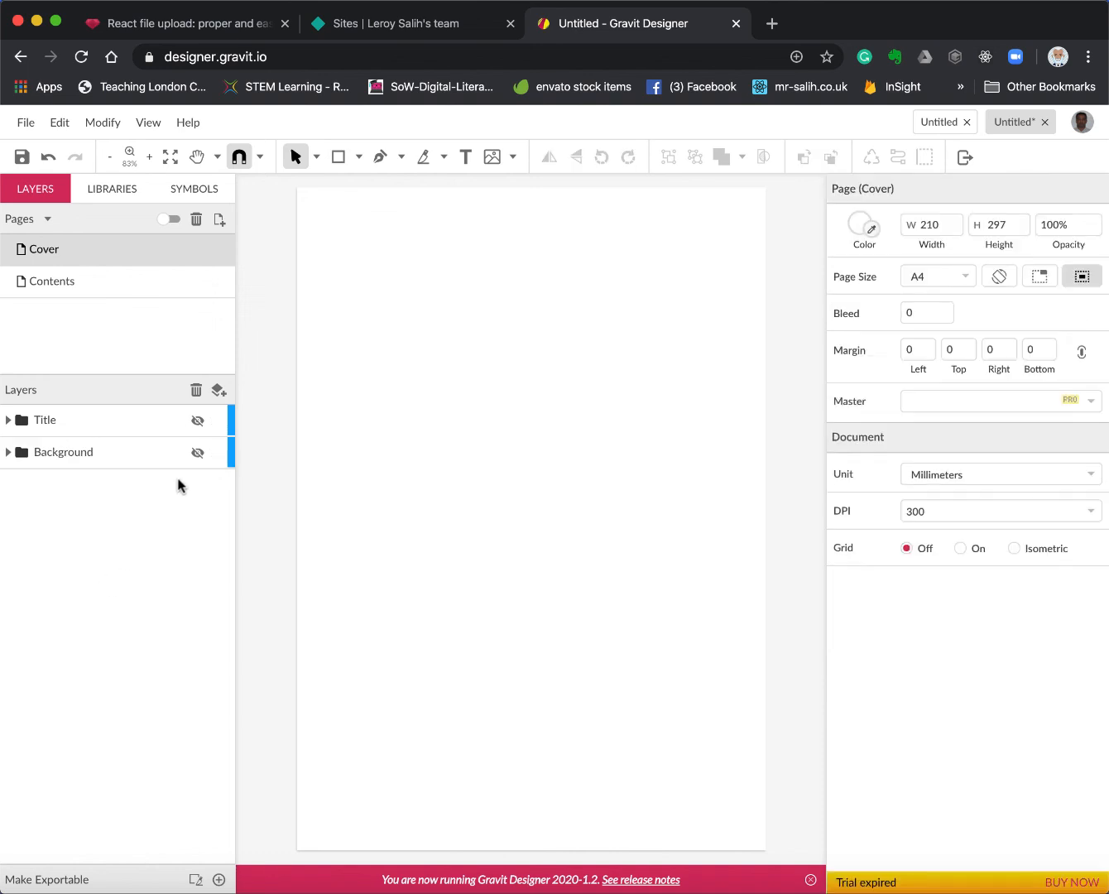
pyautogui.click(197, 453)
pyautogui.click(199, 421)
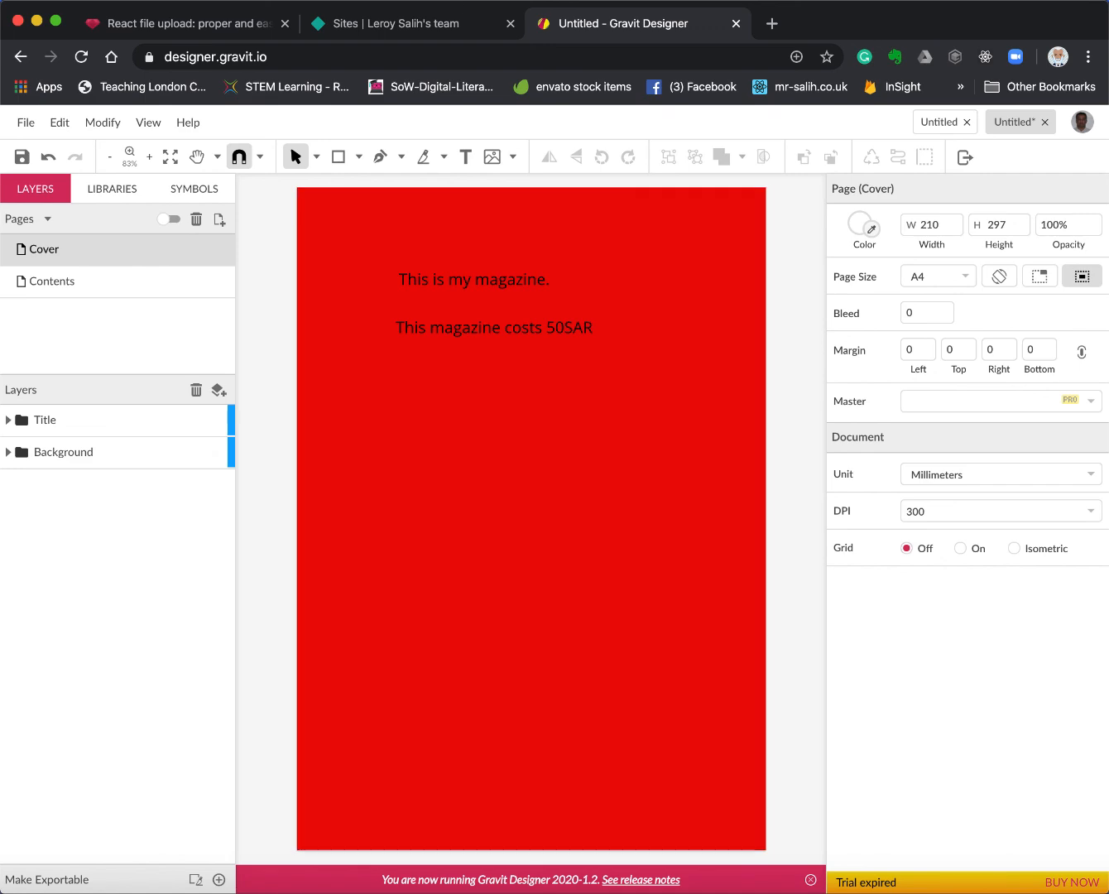
pyautogui.click(729, 1)
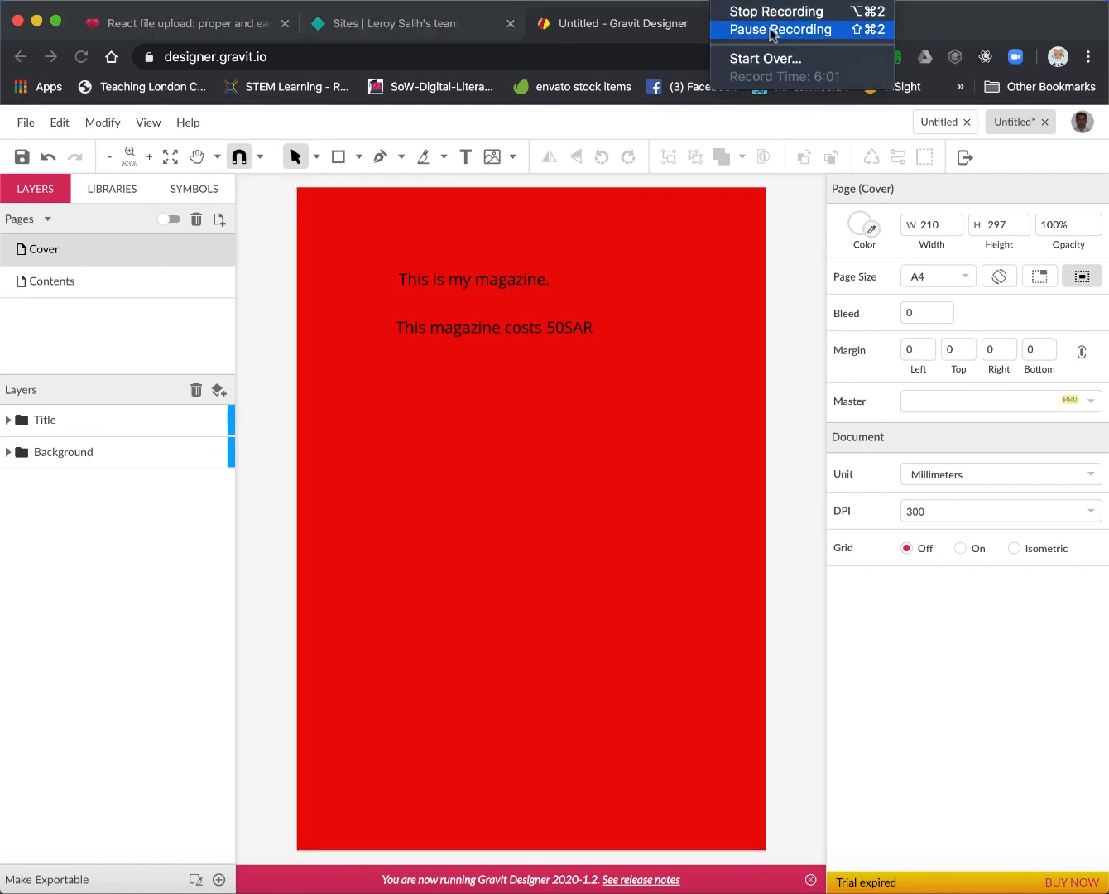